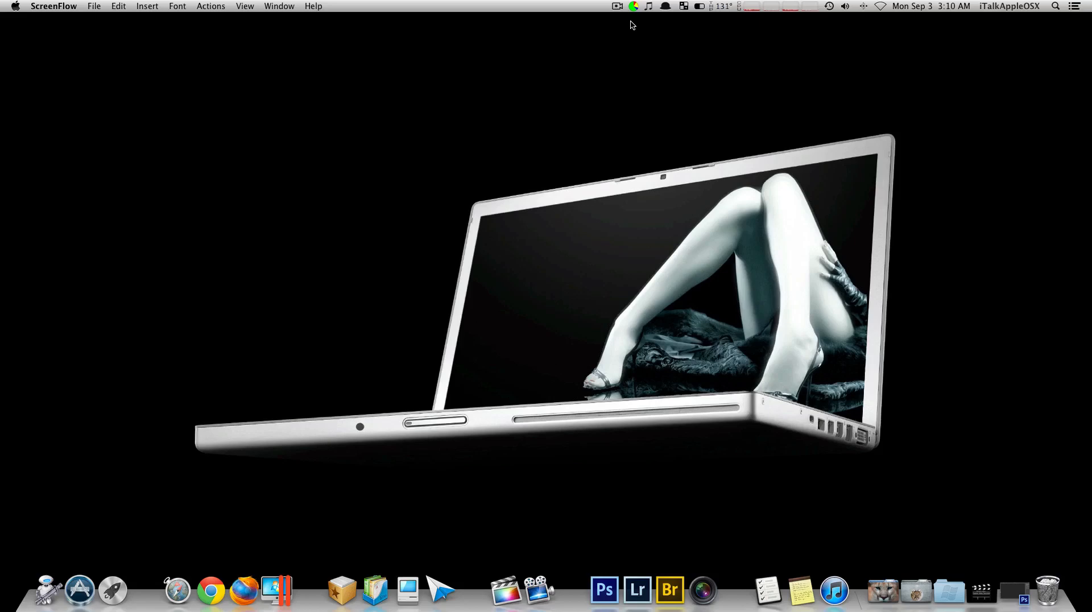
Turn on Dock hiding and restore the minimized Photoshop window with the monkey photo
{"action": "right_click", "coordinate": [859, 595]}
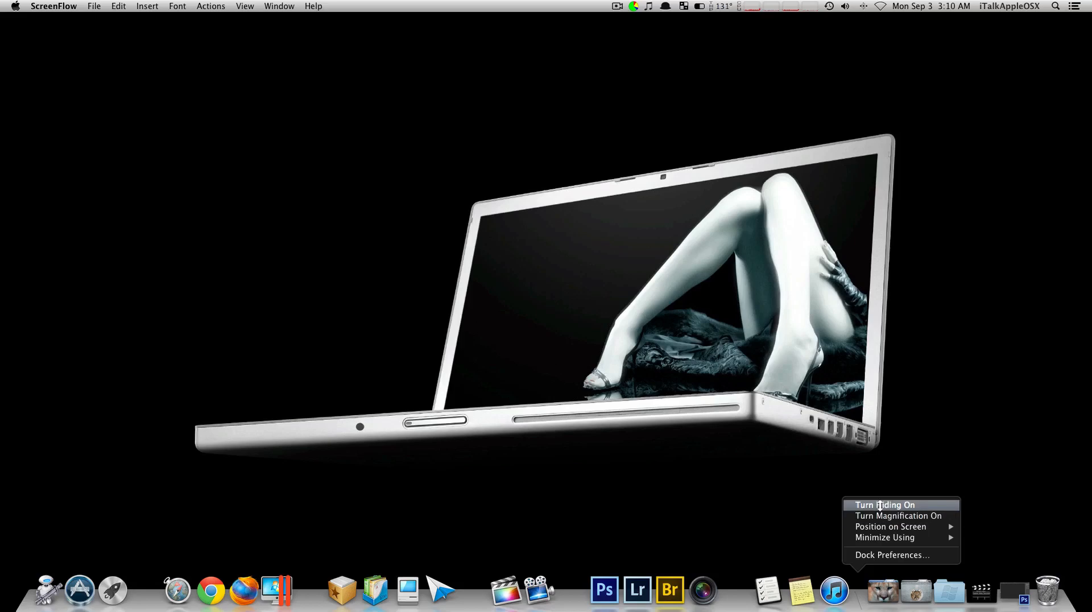
{"action": "left_click", "coordinate": [881, 505]}
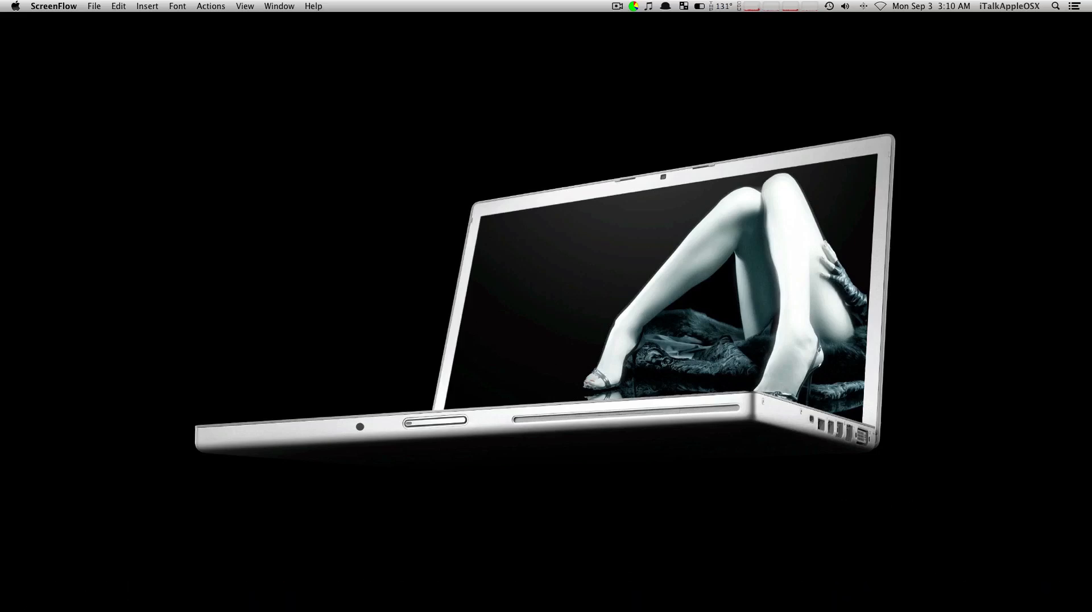
{"action": "mouse_move", "coordinate": [948, 608]}
{"action": "left_click", "coordinate": [1020, 592]}
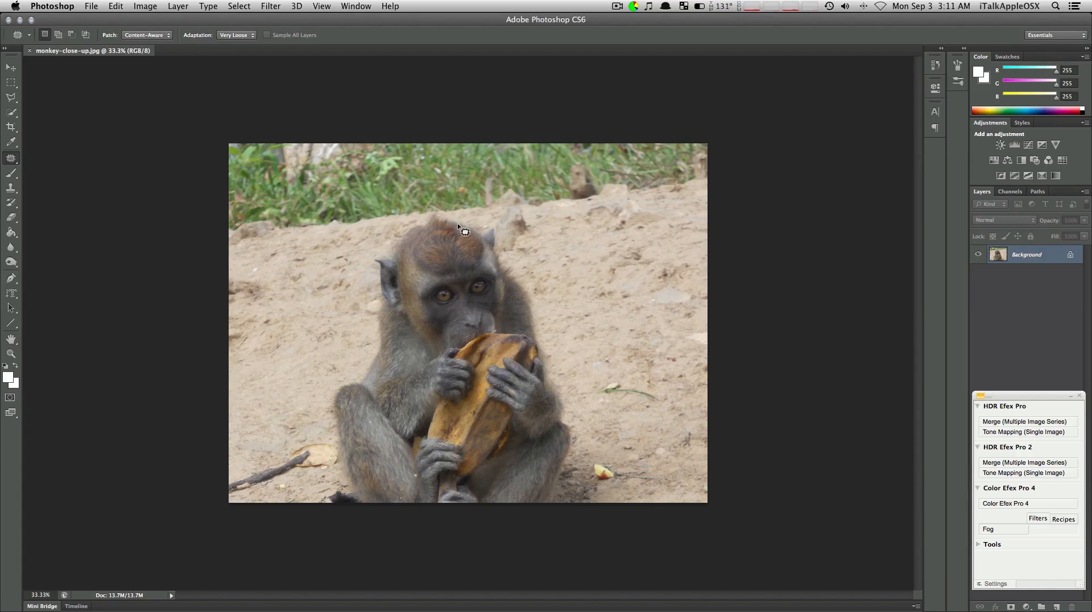
Duplicate the Background layer as "Background copy" in monkey-close-up.jpg
{"action": "key", "text": "super+equal"}
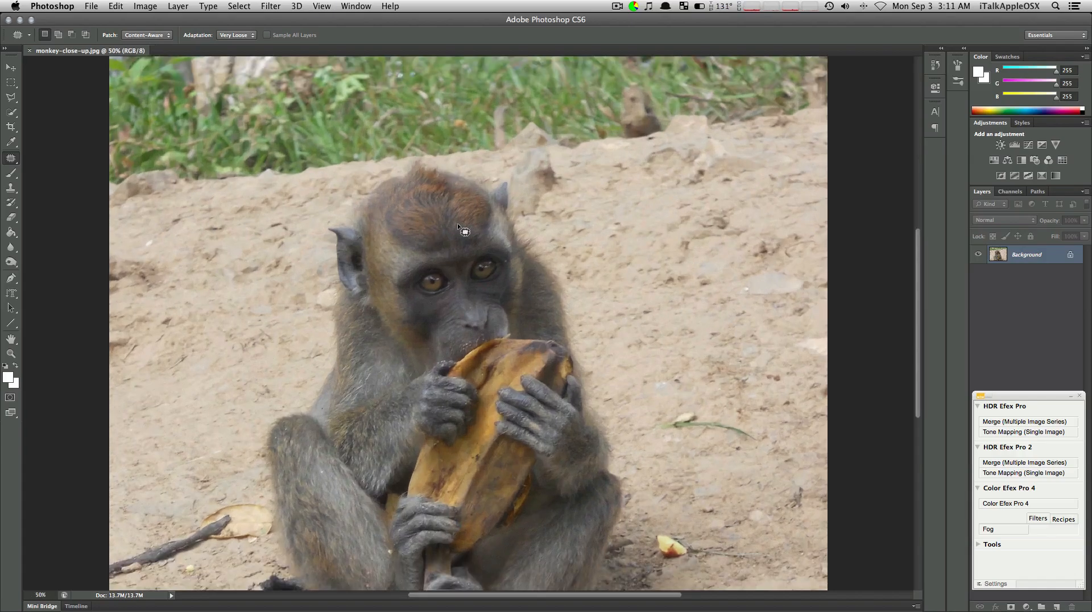
{"action": "right_click", "coordinate": [1030, 257]}
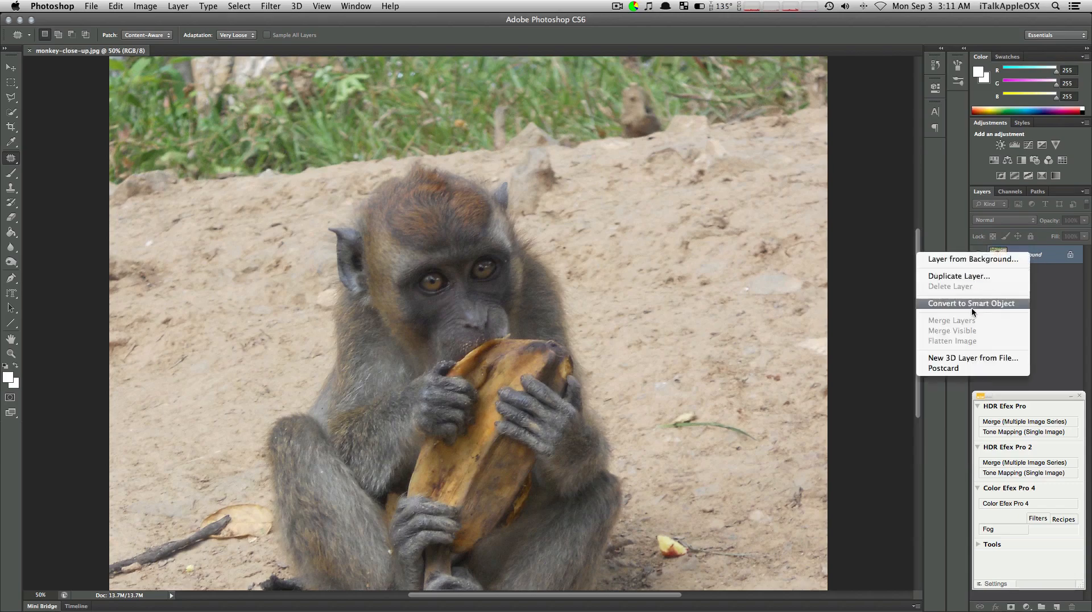
{"action": "left_click", "coordinate": [977, 277]}
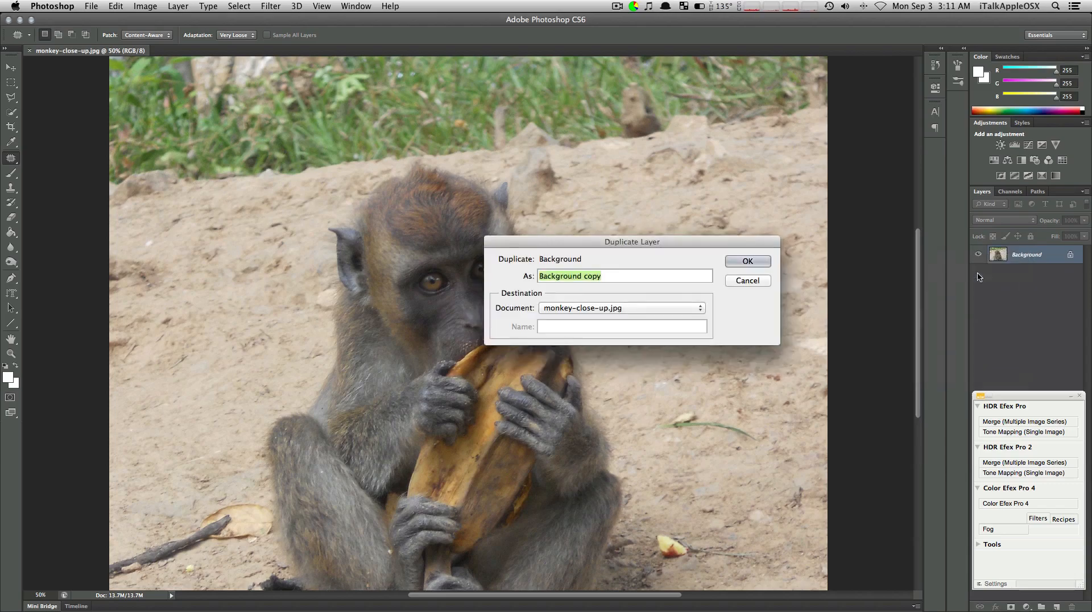
{"action": "left_click", "coordinate": [749, 261]}
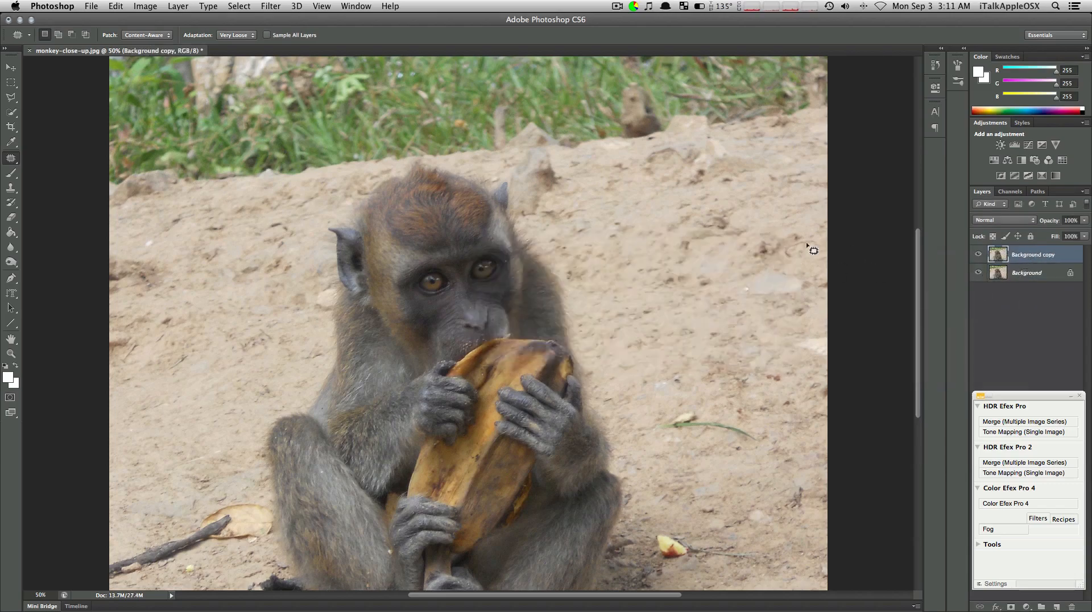
Choose the Patch Tool with Patch mode Content-Aware and Adaptation Very Loose
{"action": "key", "text": "super+minus"}
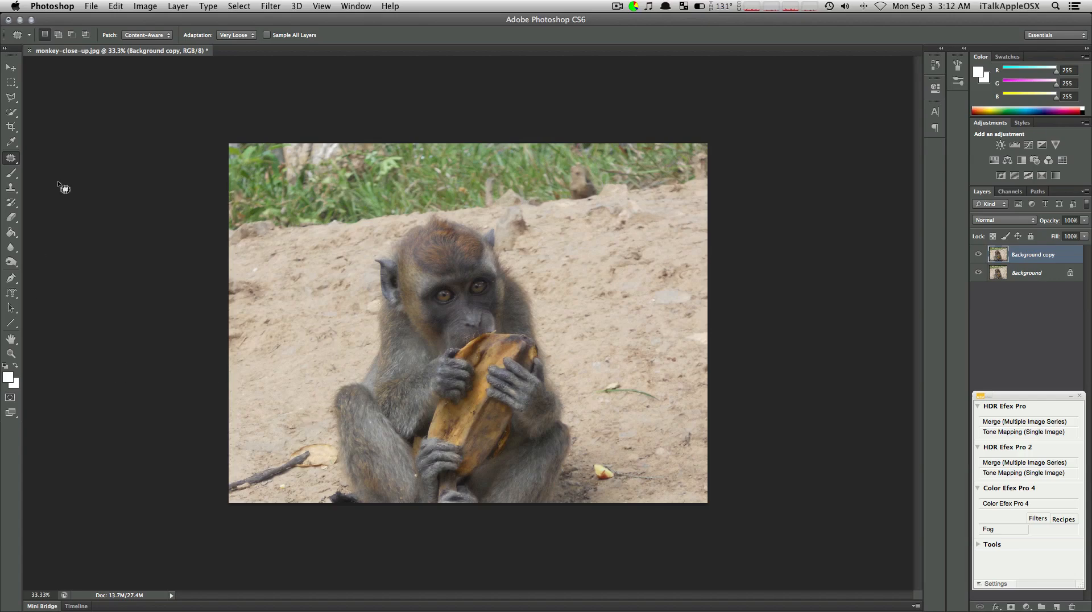
{"action": "right_click", "coordinate": [10, 159]}
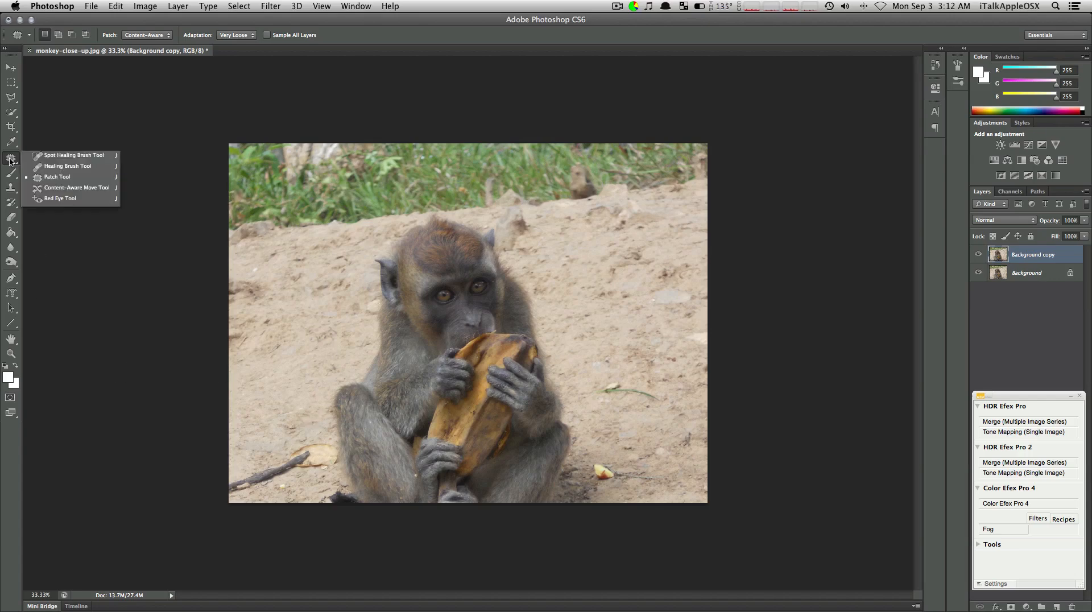
{"action": "left_click", "coordinate": [52, 177]}
{"action": "left_click", "coordinate": [153, 35]}
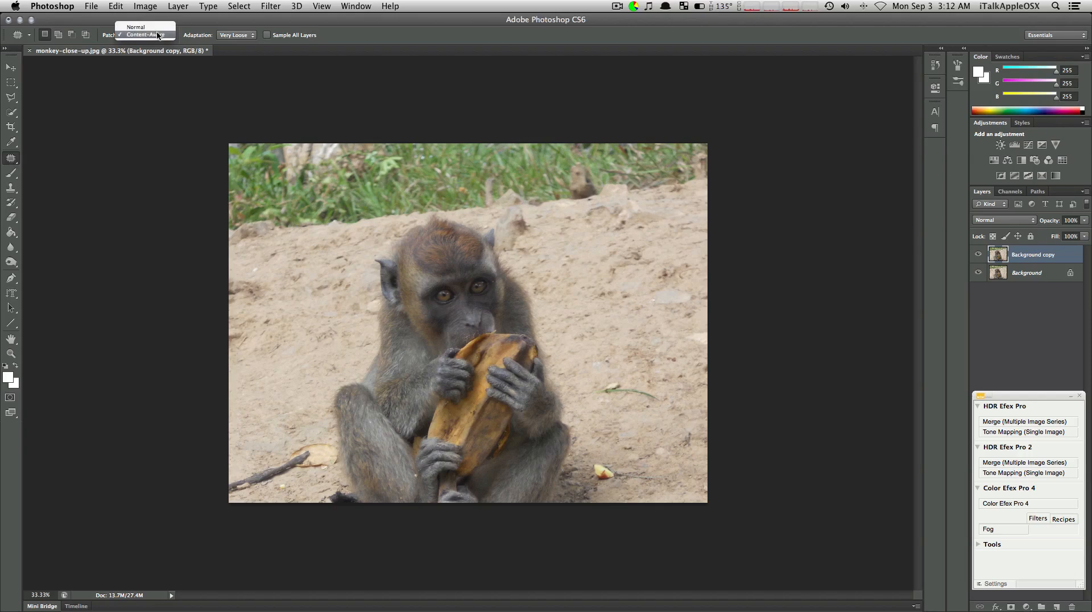
{"action": "left_click", "coordinate": [155, 36]}
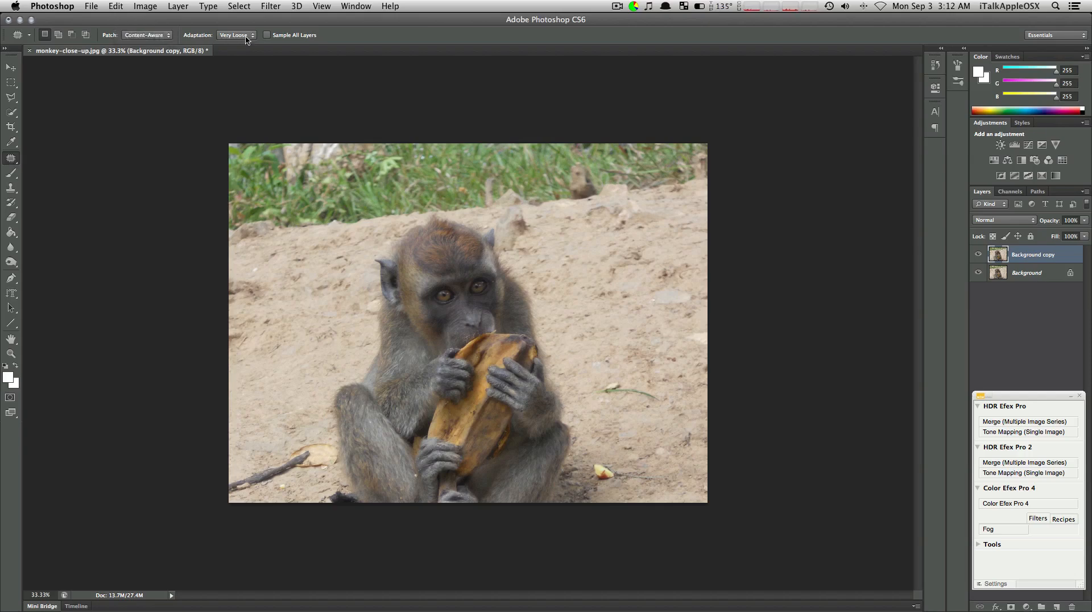
{"action": "left_click", "coordinate": [246, 37]}
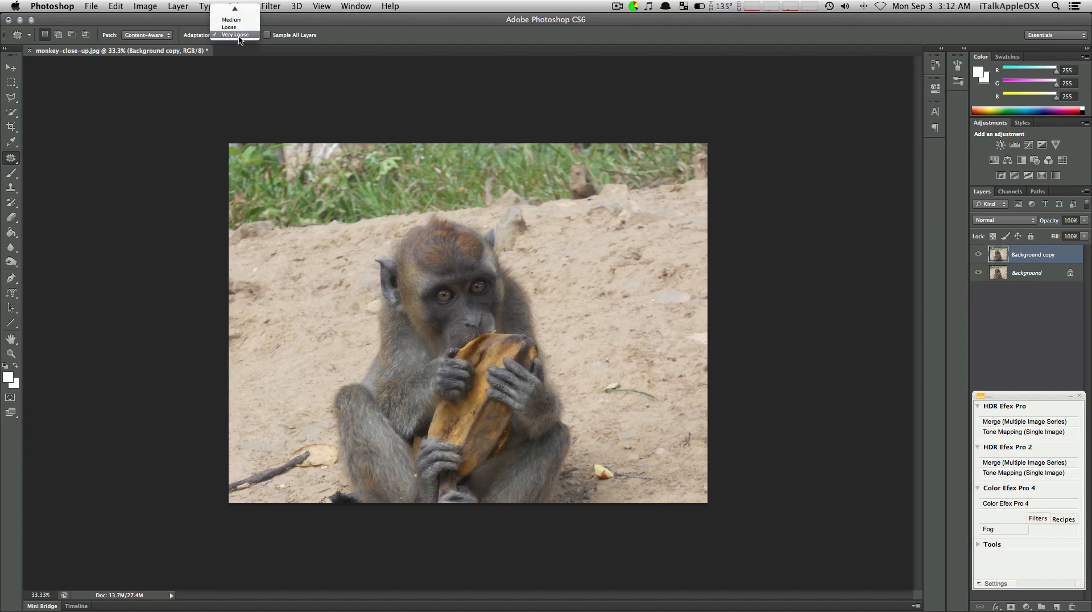
{"action": "left_click", "coordinate": [240, 36]}
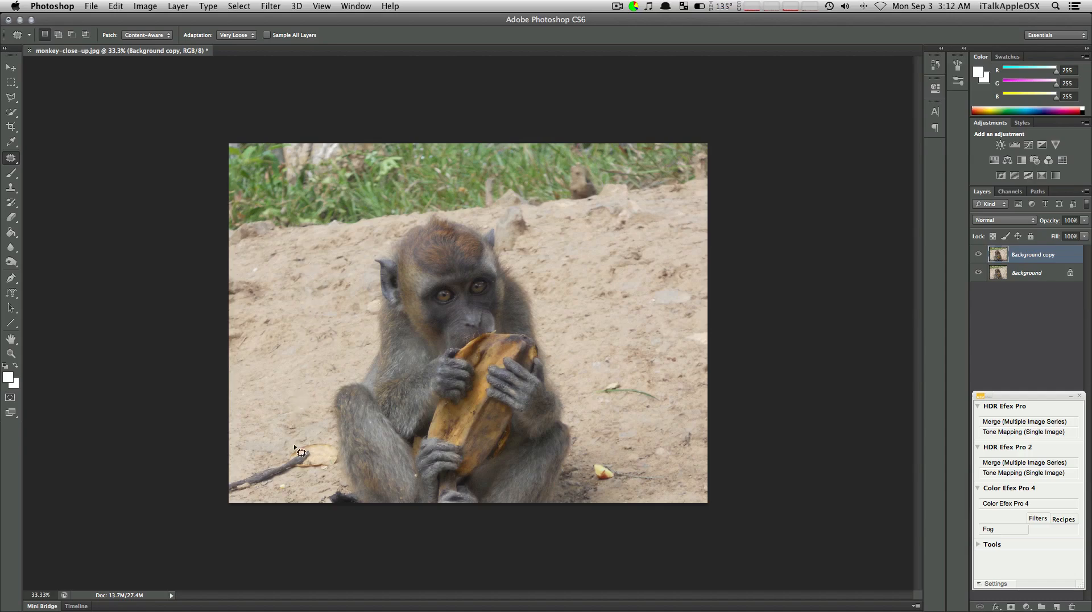
Patch out the stick with the dry leaf and the dark object beside the monkey's foot using clean sand from above
{"action": "mouse_move", "coordinate": [279, 459]}
{"action": "left_mouse_down"}
{"action": "mouse_move", "coordinate": [224, 474]}
{"action": "mouse_move", "coordinate": [212, 494]}
{"action": "mouse_move", "coordinate": [262, 494]}
{"action": "mouse_move", "coordinate": [336, 464]}
{"action": "mouse_move", "coordinate": [330, 438]}
{"action": "mouse_move", "coordinate": [279, 452]}
{"action": "mouse_move", "coordinate": [298, 366]}
{"action": "mouse_move", "coordinate": [322, 353]}
{"action": "left_mouse_up"}
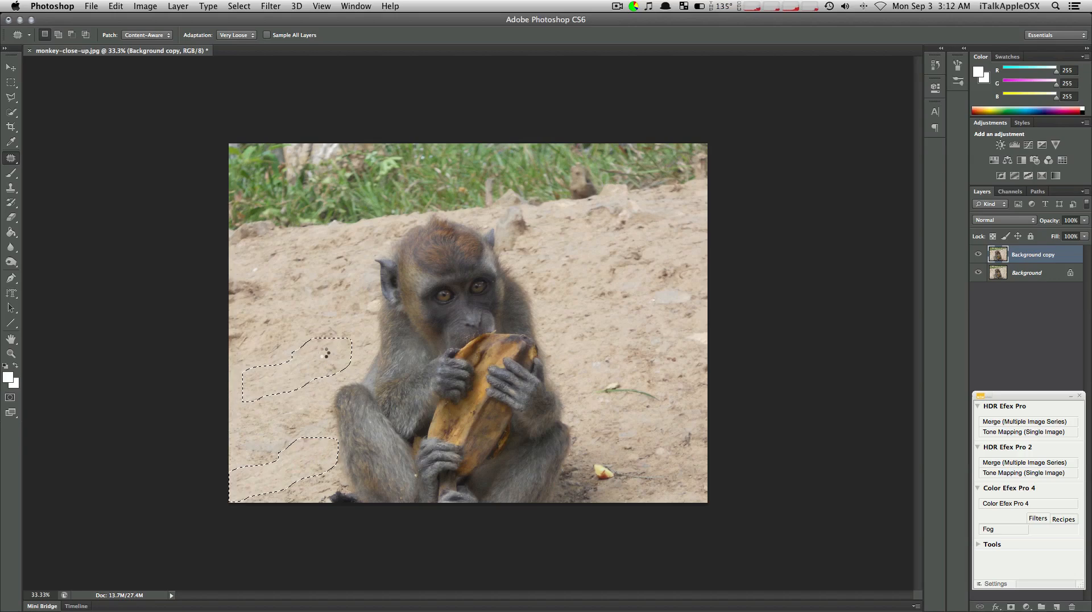
{"action": "key", "text": "super+d"}
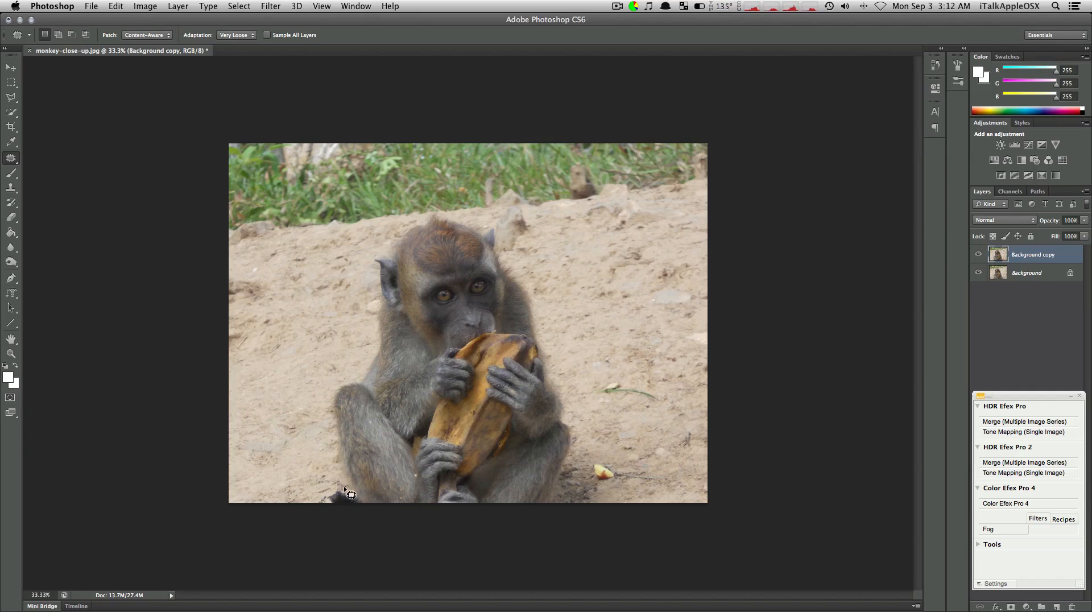
{"action": "mouse_move", "coordinate": [333, 514]}
{"action": "left_mouse_down"}
{"action": "mouse_move", "coordinate": [322, 500]}
{"action": "mouse_move", "coordinate": [355, 504]}
{"action": "mouse_move", "coordinate": [293, 395]}
{"action": "left_mouse_up"}
{"action": "key", "text": "super+d"}
{"action": "mouse_move", "coordinate": [342, 485]}
{"action": "left_mouse_down"}
{"action": "mouse_move", "coordinate": [357, 507]}
{"action": "mouse_move", "coordinate": [345, 511]}
{"action": "mouse_move", "coordinate": [339, 490]}
{"action": "left_mouse_up"}
{"action": "key", "text": "super+d"}
{"action": "mouse_move", "coordinate": [346, 490]}
{"action": "left_mouse_down"}
{"action": "mouse_move", "coordinate": [359, 504]}
{"action": "mouse_move", "coordinate": [337, 508]}
{"action": "mouse_move", "coordinate": [341, 490]}
{"action": "left_mouse_up"}
{"action": "key", "text": "super+d"}
Patch over the rough sand at the photo's left edge and the fruit scrap and green twig to the monkey's right
{"action": "mouse_move", "coordinate": [279, 349]}
{"action": "left_mouse_down"}
{"action": "mouse_move", "coordinate": [247, 361]}
{"action": "mouse_move", "coordinate": [219, 346]}
{"action": "mouse_move", "coordinate": [233, 267]}
{"action": "mouse_move", "coordinate": [258, 293]}
{"action": "mouse_move", "coordinate": [247, 323]}
{"action": "mouse_move", "coordinate": [272, 341]}
{"action": "mouse_move", "coordinate": [249, 411]}
{"action": "mouse_move", "coordinate": [258, 443]}
{"action": "left_mouse_up"}
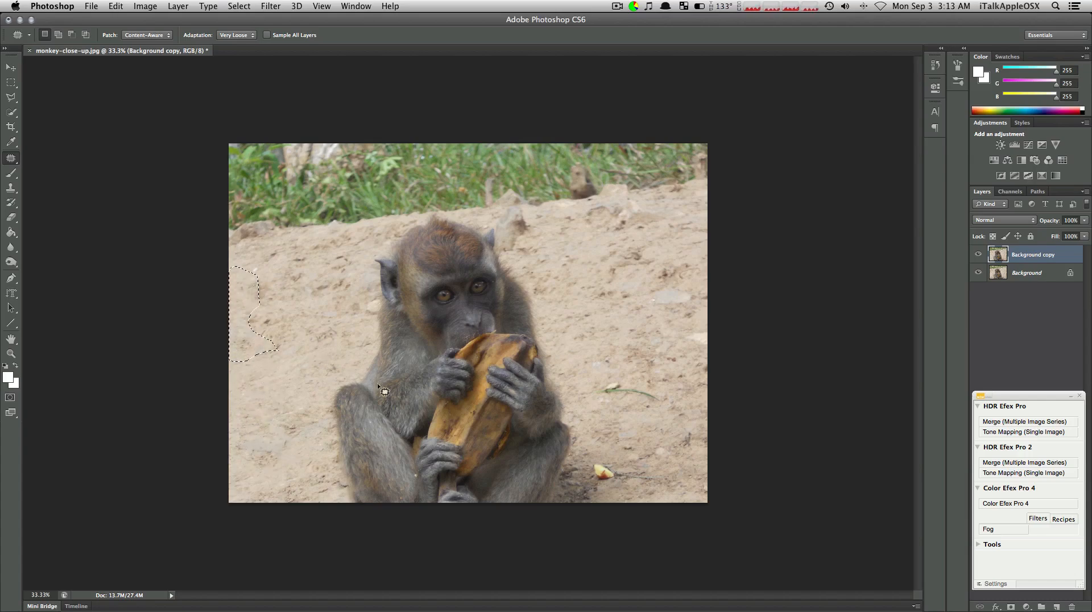
{"action": "mouse_move", "coordinate": [604, 447]}
{"action": "left_mouse_down"}
{"action": "mouse_move", "coordinate": [588, 450]}
{"action": "mouse_move", "coordinate": [604, 490]}
{"action": "mouse_move", "coordinate": [666, 491]}
{"action": "mouse_move", "coordinate": [666, 468]}
{"action": "mouse_move", "coordinate": [611, 454]}
{"action": "mouse_move", "coordinate": [620, 332]}
{"action": "left_mouse_up"}
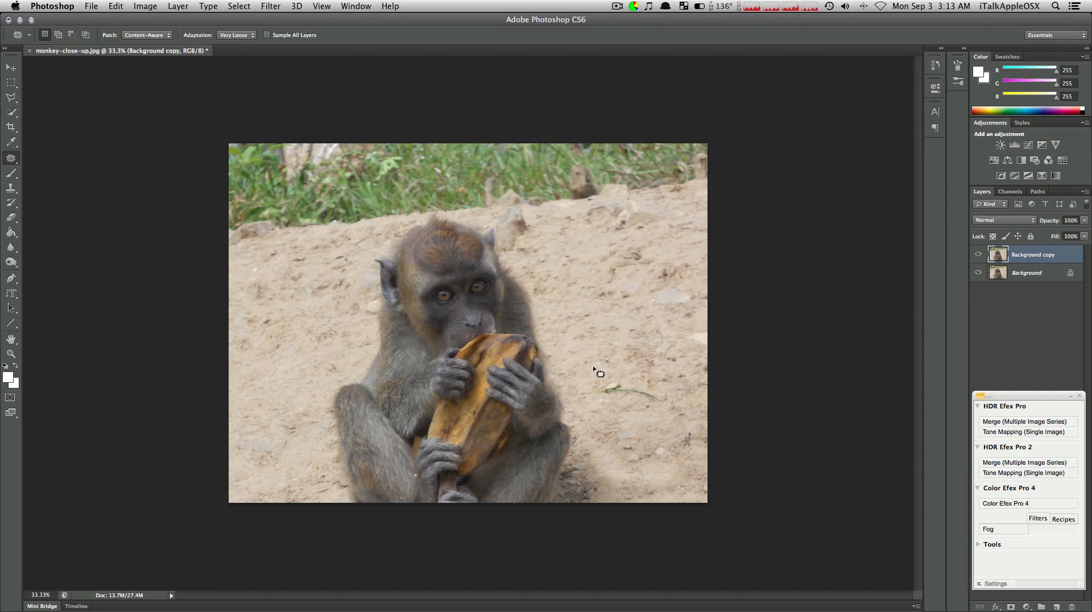
{"action": "mouse_move", "coordinate": [622, 409]}
{"action": "left_mouse_down"}
{"action": "mouse_move", "coordinate": [588, 391]}
{"action": "mouse_move", "coordinate": [630, 376]}
{"action": "mouse_move", "coordinate": [667, 400]}
{"action": "mouse_move", "coordinate": [626, 391]}
{"action": "mouse_move", "coordinate": [647, 430]}
{"action": "mouse_move", "coordinate": [564, 459]}
{"action": "mouse_move", "coordinate": [552, 511]}
{"action": "mouse_move", "coordinate": [603, 519]}
{"action": "mouse_move", "coordinate": [601, 467]}
{"action": "mouse_move", "coordinate": [613, 487]}
{"action": "mouse_move", "coordinate": [629, 410]}
{"action": "mouse_move", "coordinate": [628, 335]}
{"action": "left_mouse_up"}
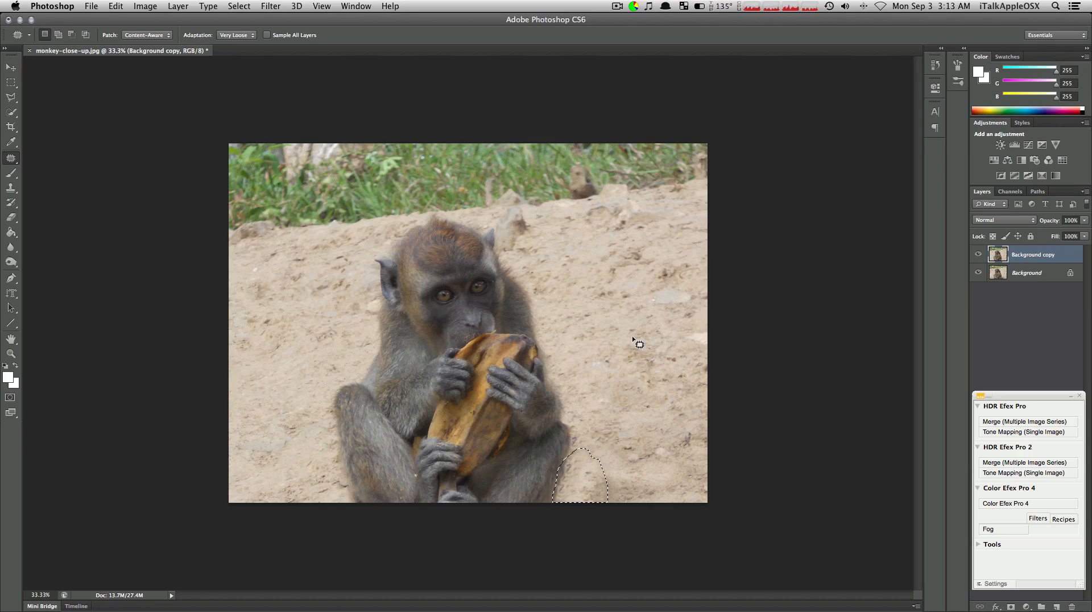
Patch over the dark ground at the photo's bottom edge, just right of the monkey's leg, with cleaner sand
{"action": "key", "text": "super+d"}
{"action": "mouse_move", "coordinate": [603, 460]}
{"action": "left_mouse_down"}
{"action": "mouse_move", "coordinate": [574, 507]}
{"action": "mouse_move", "coordinate": [625, 512]}
{"action": "mouse_move", "coordinate": [627, 484]}
{"action": "mouse_move", "coordinate": [613, 472]}
{"action": "mouse_move", "coordinate": [626, 338]}
{"action": "left_mouse_up"}
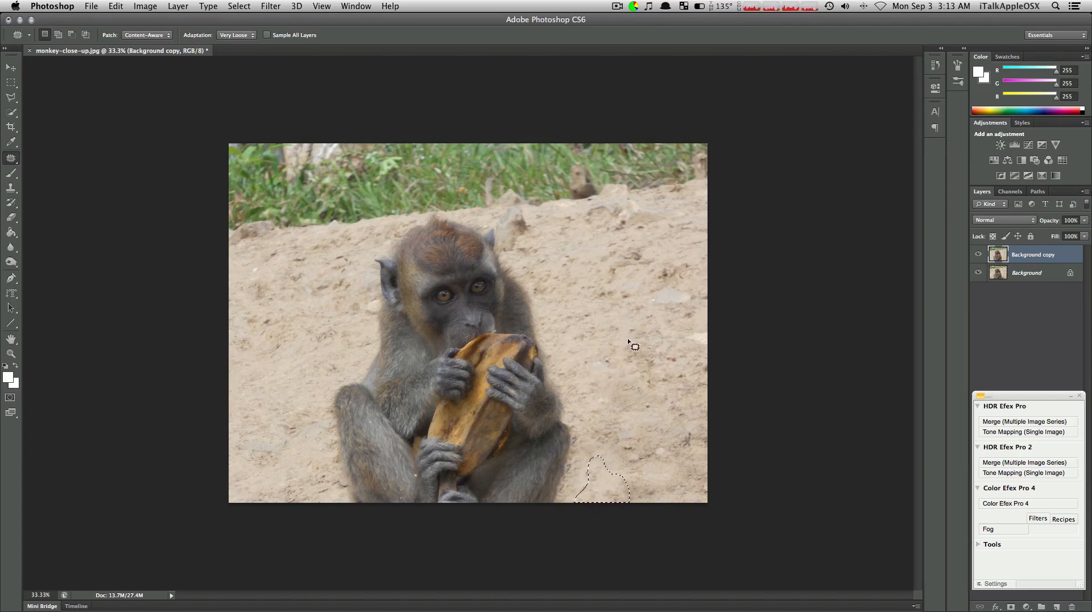
{"action": "left_click", "coordinate": [629, 343]}
Patch out the pale stone in the sand on the right and the rock behind the monkey's ear
{"action": "mouse_move", "coordinate": [646, 303]}
{"action": "left_mouse_down"}
{"action": "mouse_move", "coordinate": [661, 280]}
{"action": "mouse_move", "coordinate": [688, 302]}
{"action": "mouse_move", "coordinate": [658, 303]}
{"action": "mouse_move", "coordinate": [647, 343]}
{"action": "left_mouse_up"}
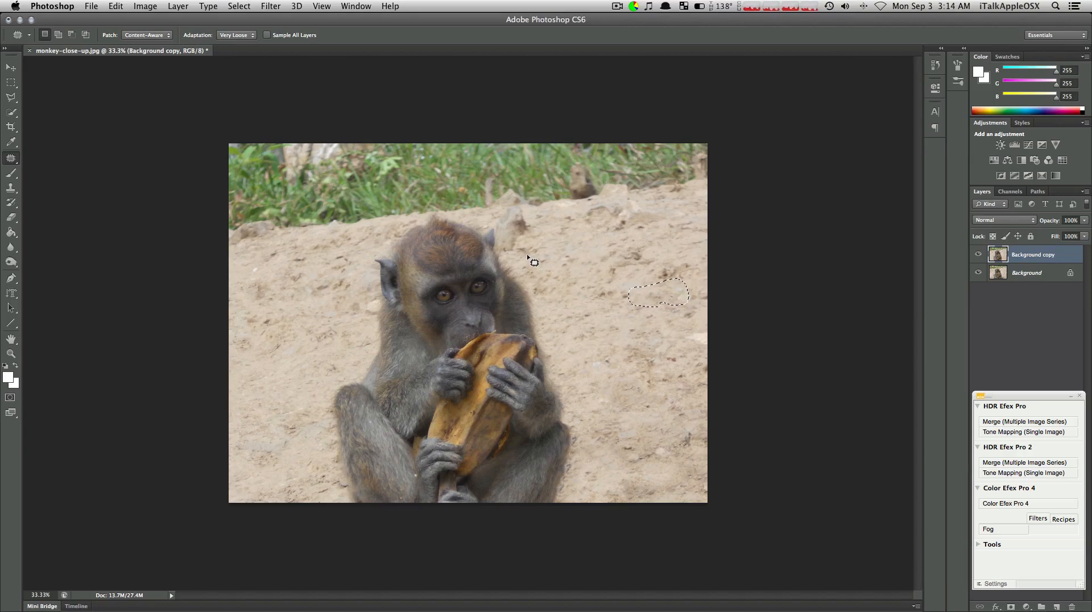
{"action": "key", "text": "super+equal"}
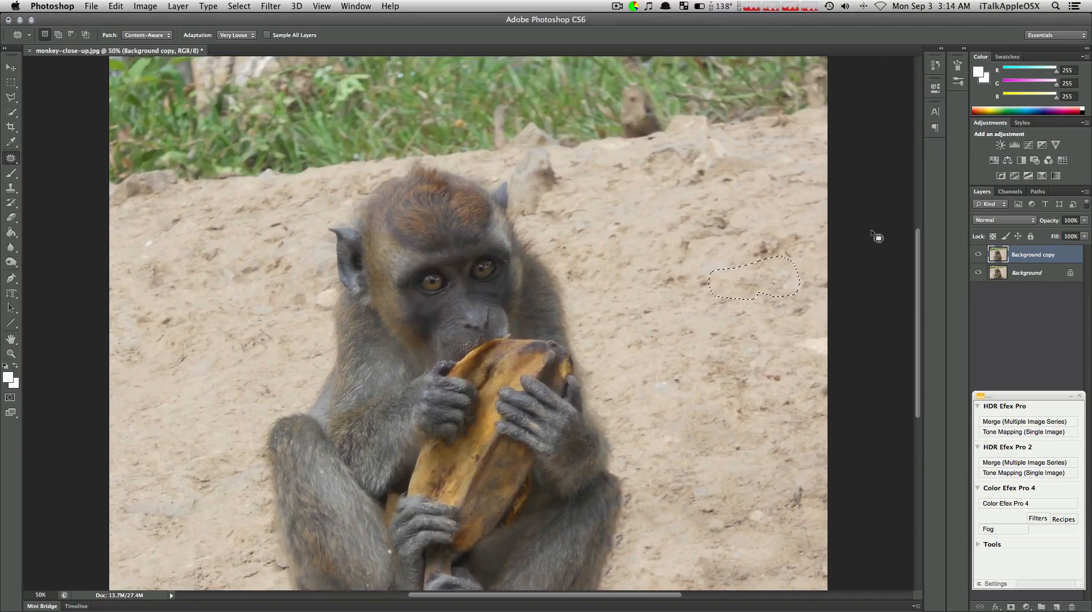
{"action": "key", "text": "super+d"}
{"action": "mouse_move", "coordinate": [511, 199]}
{"action": "left_mouse_down"}
{"action": "mouse_move", "coordinate": [510, 162]}
{"action": "mouse_move", "coordinate": [549, 146]}
{"action": "mouse_move", "coordinate": [558, 207]}
{"action": "mouse_move", "coordinate": [529, 222]}
{"action": "mouse_move", "coordinate": [641, 222]}
{"action": "left_mouse_up"}
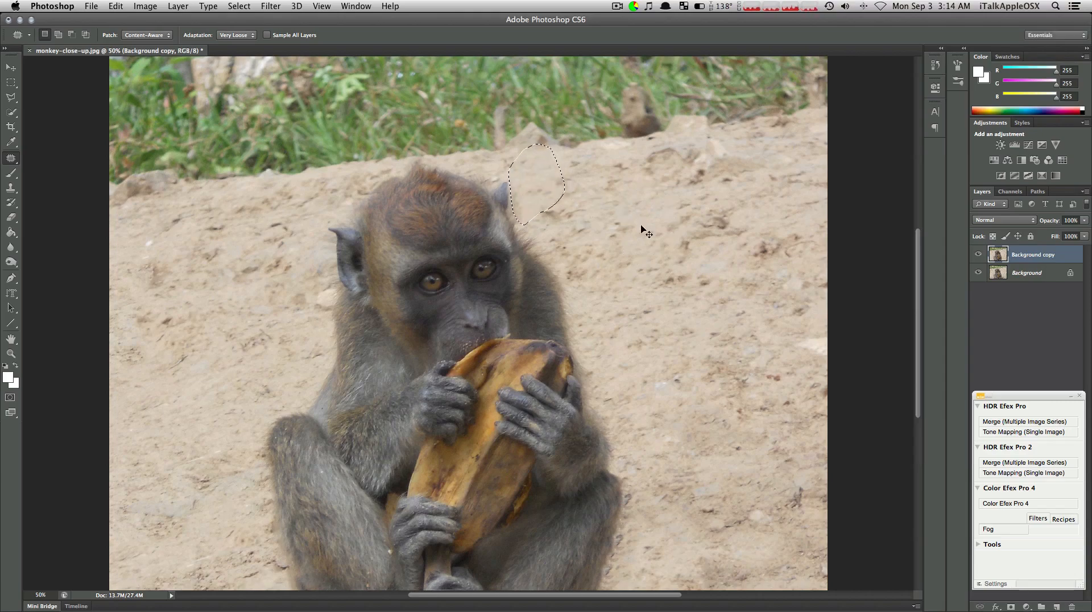
{"action": "key", "text": "super+minus"}
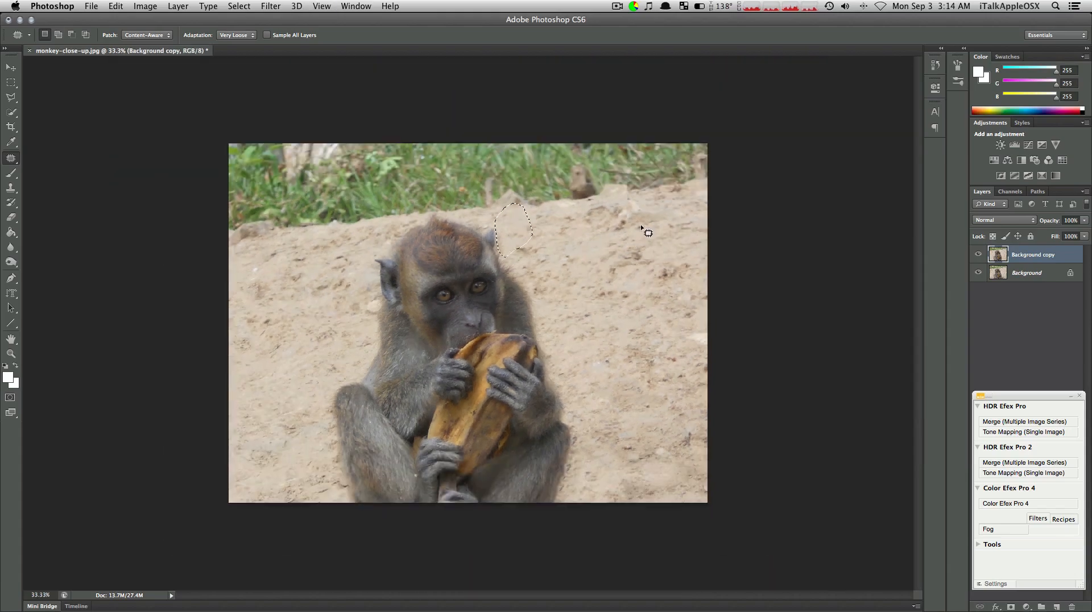
{"action": "key", "text": "super+d"}
Patch the grass in the upper left of the photo, up to above the monkey's head, with sand from below
{"action": "mouse_move", "coordinate": [236, 245]}
{"action": "left_mouse_down"}
{"action": "mouse_move", "coordinate": [291, 233]}
{"action": "mouse_move", "coordinate": [336, 186]}
{"action": "mouse_move", "coordinate": [315, 119]}
{"action": "mouse_move", "coordinate": [267, 111]}
{"action": "mouse_move", "coordinate": [217, 147]}
{"action": "mouse_move", "coordinate": [211, 230]}
{"action": "left_mouse_up"}
{"action": "left_click_drag", "start_coordinate": [283, 164], "coordinate": [290, 304]}
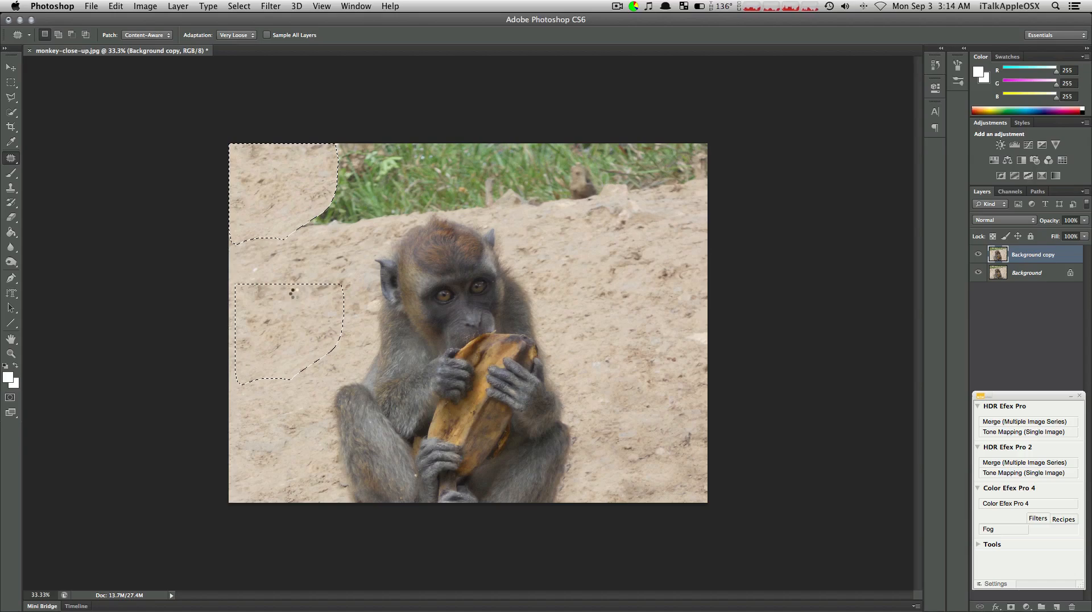
{"action": "mouse_move", "coordinate": [322, 233]}
{"action": "left_mouse_down"}
{"action": "mouse_move", "coordinate": [295, 232]}
{"action": "mouse_move", "coordinate": [292, 219]}
{"action": "mouse_move", "coordinate": [316, 187]}
{"action": "mouse_move", "coordinate": [325, 138]}
{"action": "mouse_move", "coordinate": [347, 125]}
{"action": "mouse_move", "coordinate": [381, 151]}
{"action": "mouse_move", "coordinate": [376, 202]}
{"action": "mouse_move", "coordinate": [356, 231]}
{"action": "mouse_move", "coordinate": [328, 231]}
{"action": "mouse_move", "coordinate": [288, 294]}
{"action": "left_mouse_up"}
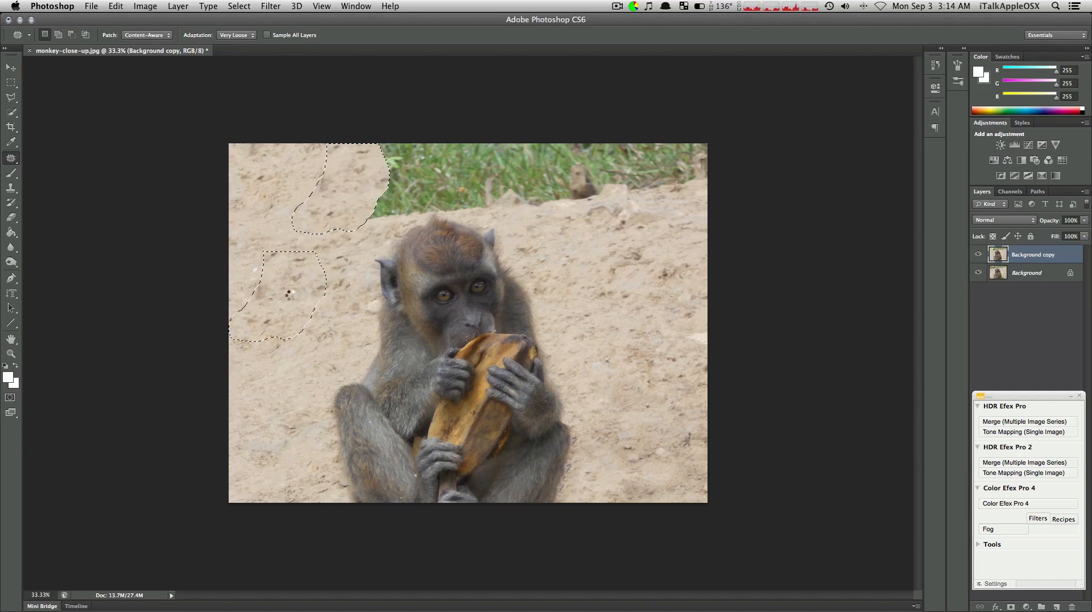
{"action": "mouse_move", "coordinate": [390, 227]}
{"action": "left_mouse_down"}
{"action": "mouse_move", "coordinate": [352, 228]}
{"action": "mouse_move", "coordinate": [339, 211]}
{"action": "mouse_move", "coordinate": [349, 116]}
{"action": "mouse_move", "coordinate": [407, 196]}
{"action": "mouse_move", "coordinate": [393, 220]}
{"action": "mouse_move", "coordinate": [386, 203]}
{"action": "mouse_move", "coordinate": [302, 268]}
{"action": "left_mouse_up"}
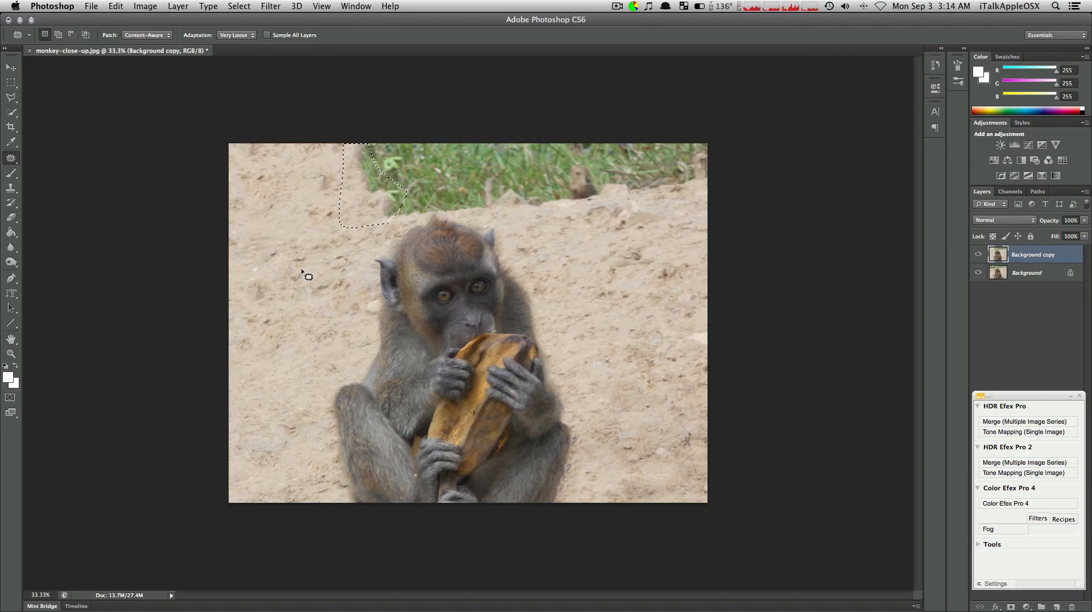
{"action": "key", "text": "super+d"}
{"action": "mouse_move", "coordinate": [352, 138]}
{"action": "left_mouse_down"}
{"action": "mouse_move", "coordinate": [348, 172]}
{"action": "mouse_move", "coordinate": [365, 214]}
{"action": "mouse_move", "coordinate": [379, 226]}
{"action": "mouse_move", "coordinate": [438, 212]}
{"action": "mouse_move", "coordinate": [456, 122]}
{"action": "mouse_move", "coordinate": [394, 122]}
{"action": "left_mouse_up"}
{"action": "left_click_drag", "start_coordinate": [408, 159], "coordinate": [290, 256]}
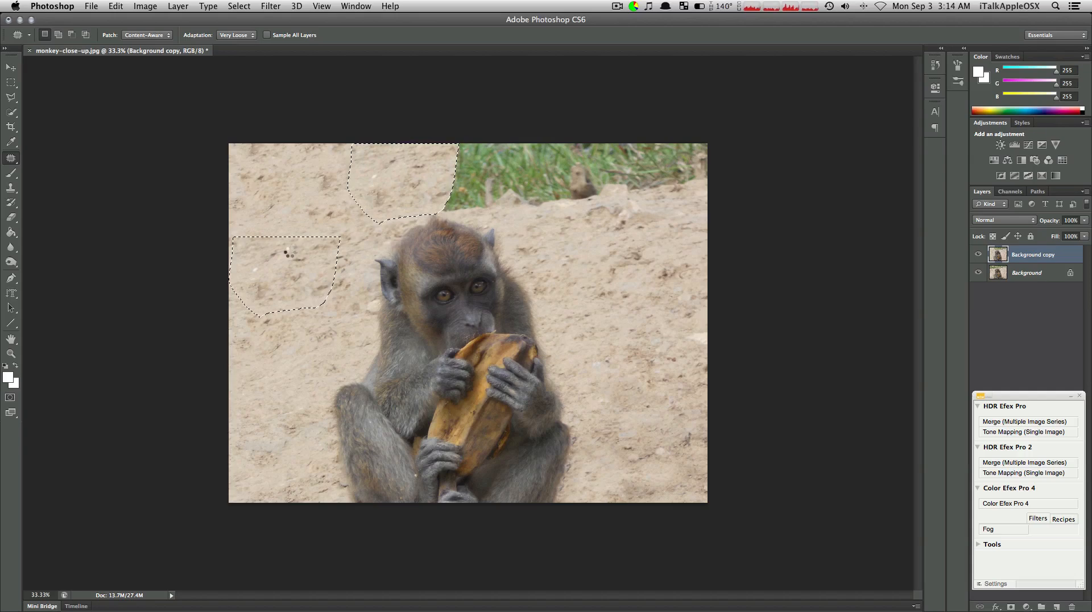
Patch the remaining grass and rocks along the upper right of the photo with sand from below
{"action": "key", "text": "super+d"}
{"action": "mouse_move", "coordinate": [472, 210]}
{"action": "left_mouse_down"}
{"action": "mouse_move", "coordinate": [427, 210]}
{"action": "mouse_move", "coordinate": [447, 132]}
{"action": "mouse_move", "coordinate": [461, 124]}
{"action": "mouse_move", "coordinate": [488, 148]}
{"action": "mouse_move", "coordinate": [535, 148]}
{"action": "mouse_move", "coordinate": [491, 202]}
{"action": "left_mouse_up"}
{"action": "mouse_move", "coordinate": [546, 207]}
{"action": "left_mouse_down"}
{"action": "mouse_move", "coordinate": [484, 159]}
{"action": "mouse_move", "coordinate": [503, 132]}
{"action": "mouse_move", "coordinate": [605, 154]}
{"action": "mouse_move", "coordinate": [562, 203]}
{"action": "left_mouse_up"}
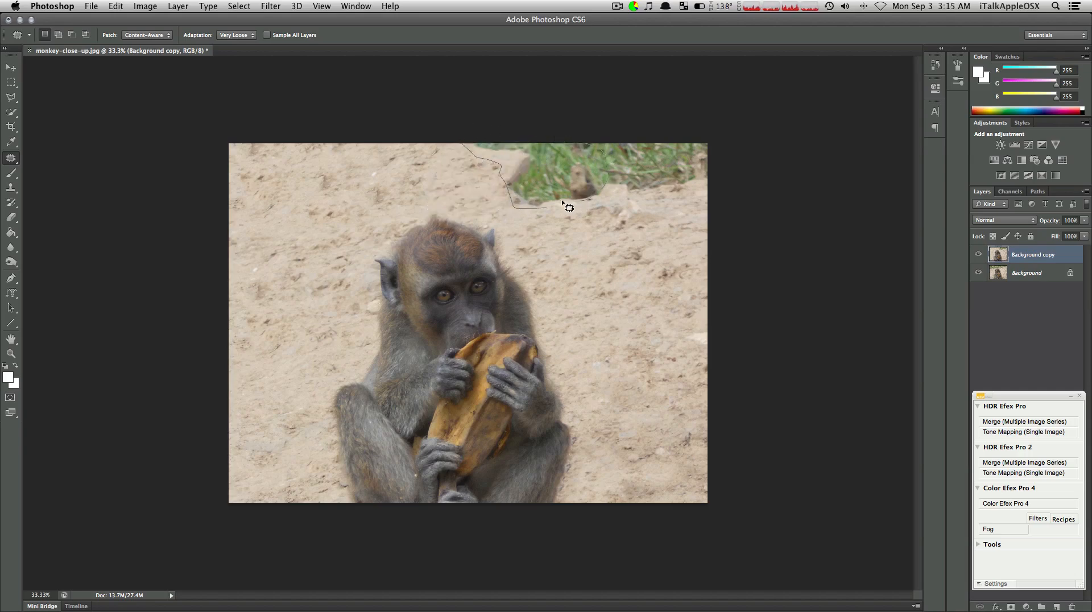
{"action": "left_click_drag", "start_coordinate": [552, 153], "coordinate": [625, 298]}
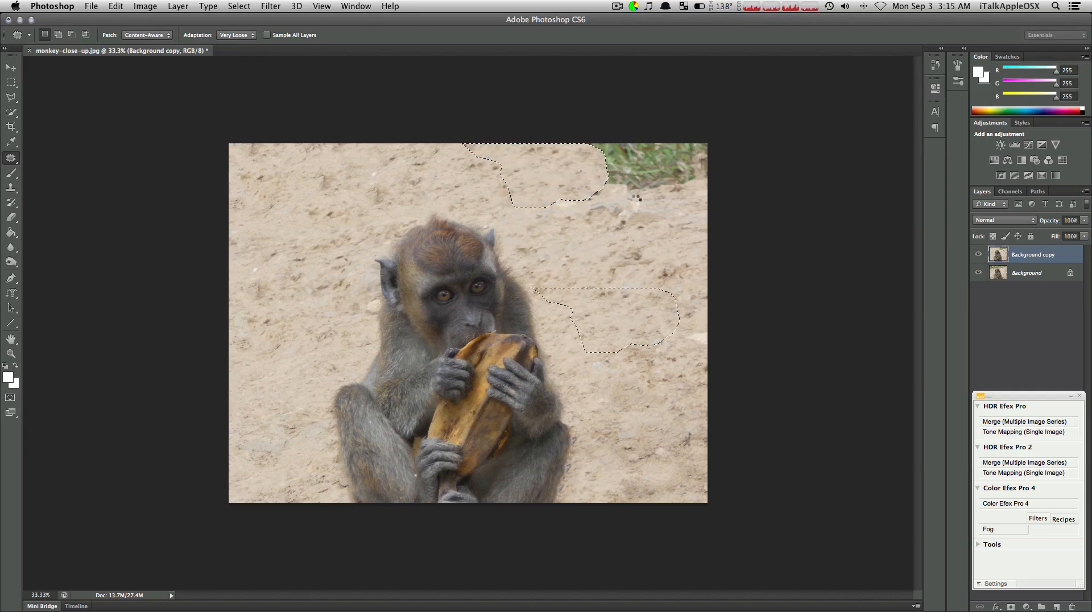
{"action": "mouse_move", "coordinate": [630, 198]}
{"action": "left_mouse_down"}
{"action": "mouse_move", "coordinate": [577, 197]}
{"action": "mouse_move", "coordinate": [582, 177]}
{"action": "mouse_move", "coordinate": [563, 132]}
{"action": "mouse_move", "coordinate": [619, 119]}
{"action": "mouse_move", "coordinate": [684, 153]}
{"action": "mouse_move", "coordinate": [664, 192]}
{"action": "mouse_move", "coordinate": [648, 196]}
{"action": "mouse_move", "coordinate": [652, 278]}
{"action": "left_mouse_up"}
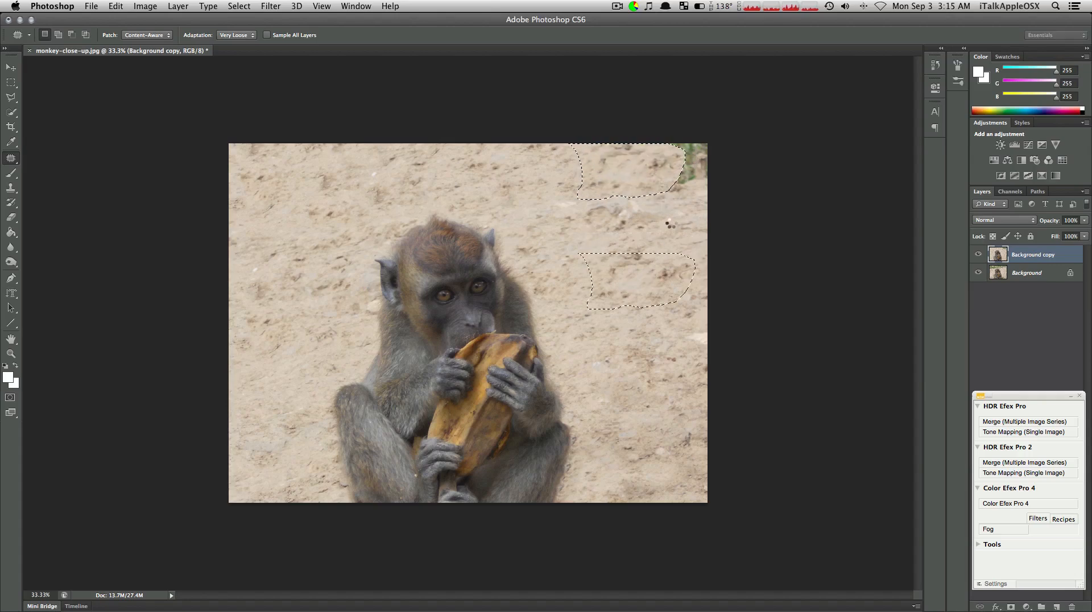
{"action": "mouse_move", "coordinate": [694, 193]}
{"action": "left_mouse_down"}
{"action": "mouse_move", "coordinate": [656, 181]}
{"action": "mouse_move", "coordinate": [662, 153]}
{"action": "mouse_move", "coordinate": [651, 119]}
{"action": "mouse_move", "coordinate": [694, 111]}
{"action": "mouse_move", "coordinate": [735, 161]}
{"action": "mouse_move", "coordinate": [722, 207]}
{"action": "left_mouse_up"}
{"action": "left_click_drag", "start_coordinate": [688, 172], "coordinate": [652, 260]}
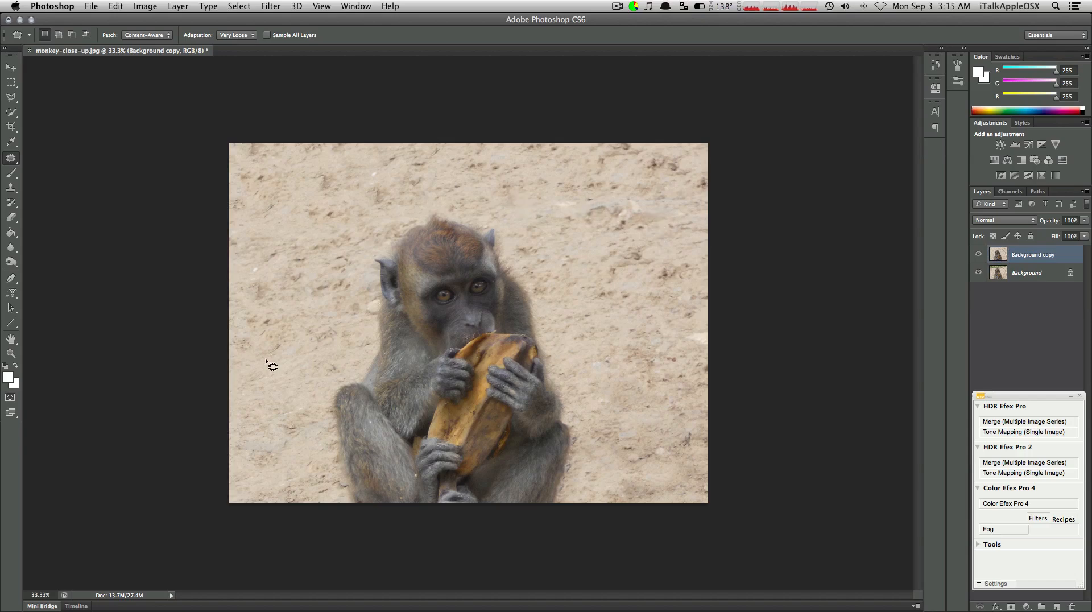
Patch the marked sand at the photo's lower left and the leftover spots along the outer edge of the monkey's right-hand leg
{"action": "mouse_move", "coordinate": [289, 453]}
{"action": "left_mouse_down"}
{"action": "mouse_move", "coordinate": [234, 451]}
{"action": "mouse_move", "coordinate": [273, 414]}
{"action": "mouse_move", "coordinate": [309, 426]}
{"action": "mouse_move", "coordinate": [295, 445]}
{"action": "mouse_move", "coordinate": [299, 267]}
{"action": "left_mouse_up"}
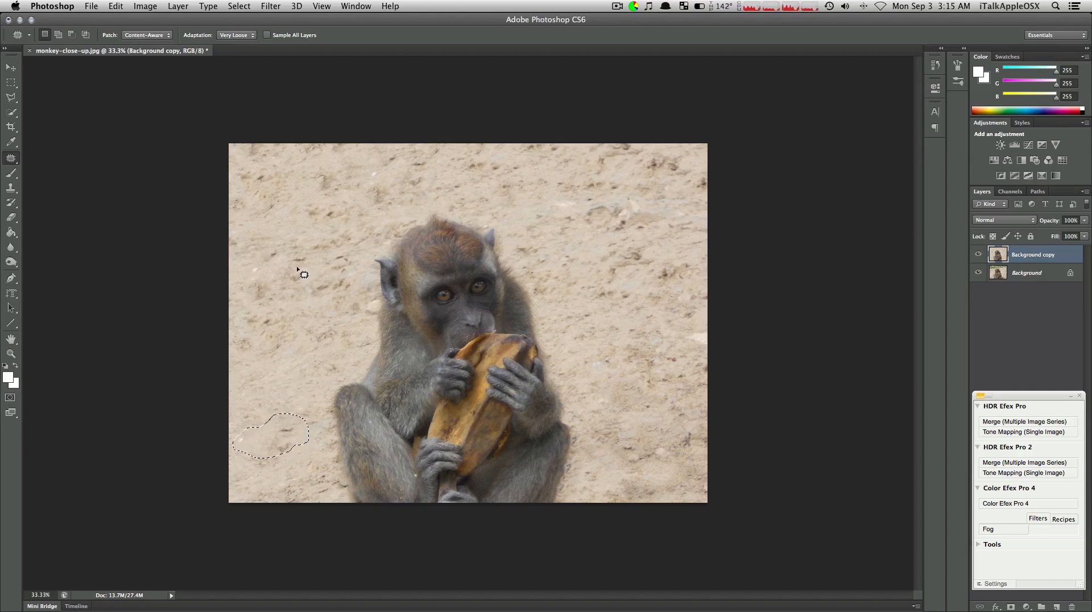
{"action": "key", "text": "super+d"}
{"action": "mouse_move", "coordinate": [575, 445]}
{"action": "left_mouse_down"}
{"action": "mouse_move", "coordinate": [580, 434]}
{"action": "mouse_move", "coordinate": [572, 471]}
{"action": "mouse_move", "coordinate": [575, 462]}
{"action": "left_mouse_up"}
{"action": "key", "text": "super+equal"}
{"action": "key", "text": "super+equal"}
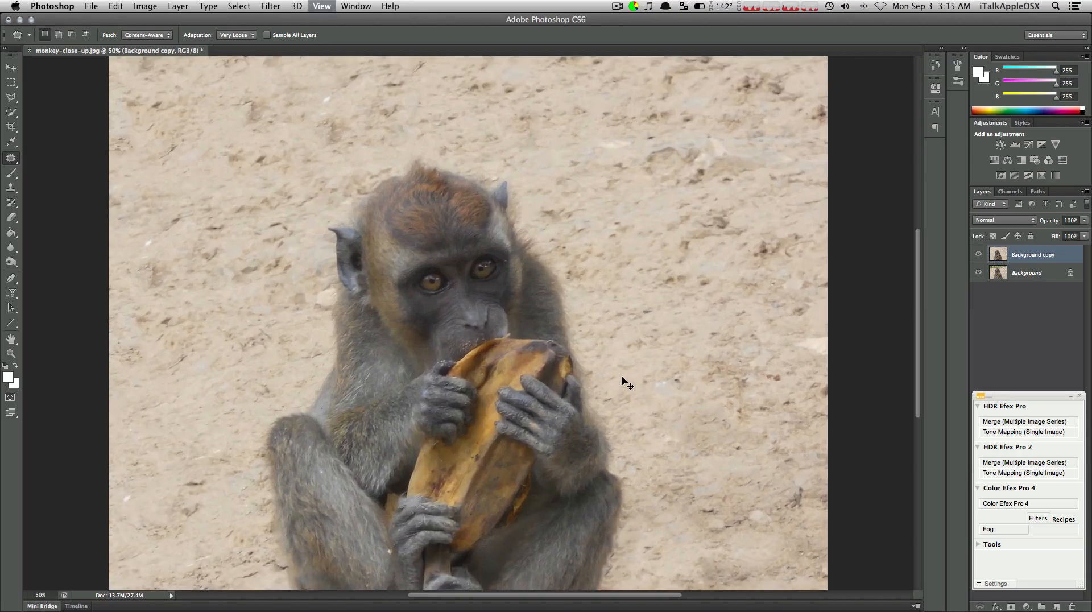
{"action": "scroll", "coordinate": [626, 382], "scroll_direction": "down", "scroll_amount": 10}
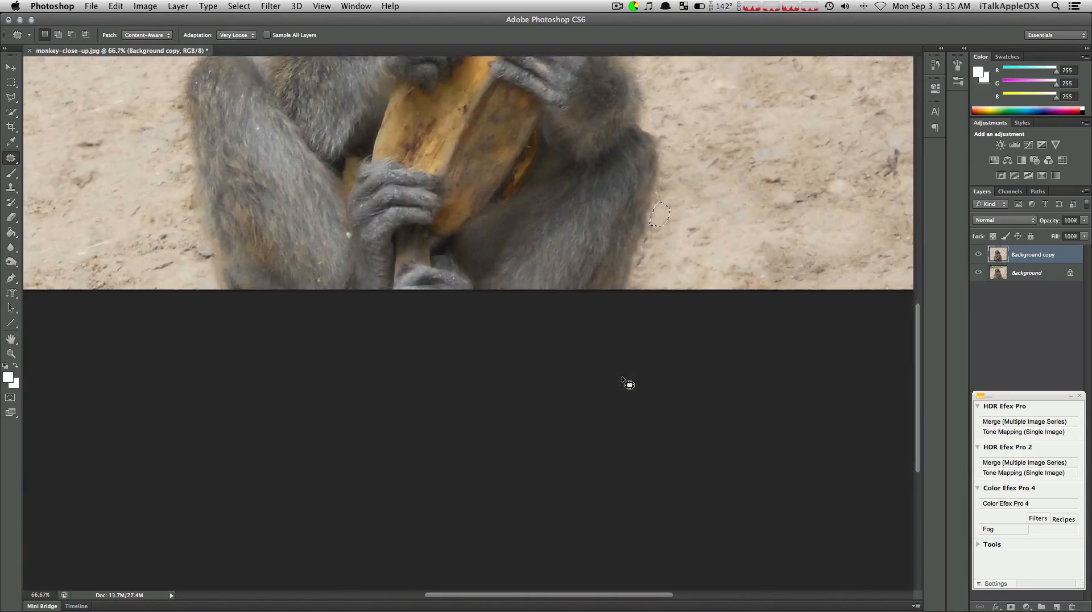
{"action": "left_click", "coordinate": [660, 241]}
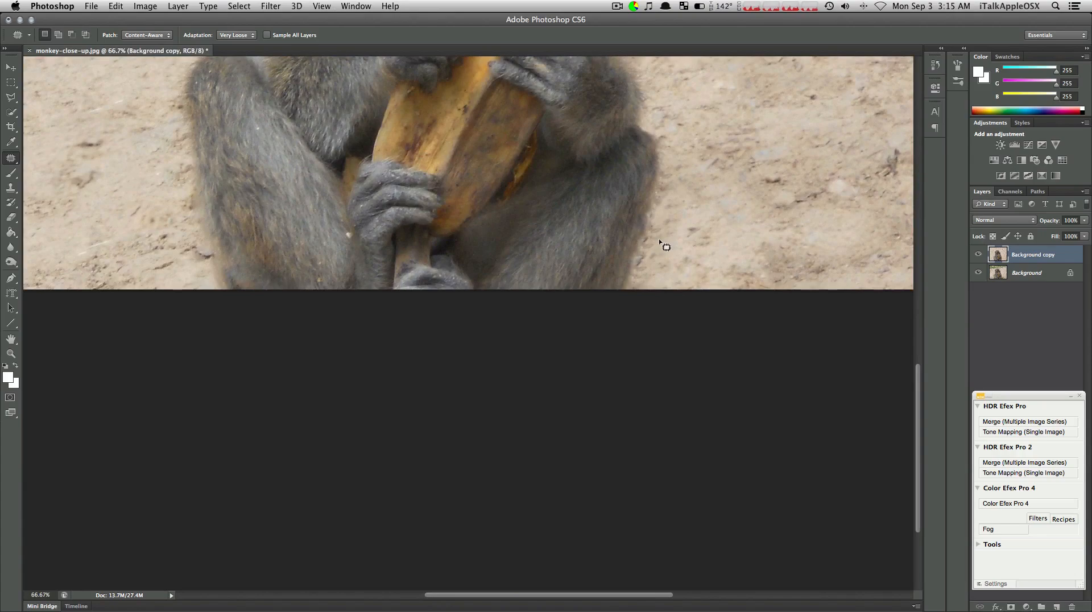
{"action": "scroll", "coordinate": [664, 240], "scroll_direction": "down", "scroll_amount": 1}
{"action": "key", "text": "super+equal"}
{"action": "mouse_move", "coordinate": [717, 354]}
{"action": "left_mouse_down"}
{"action": "mouse_move", "coordinate": [690, 408]}
{"action": "mouse_move", "coordinate": [700, 412]}
{"action": "mouse_move", "coordinate": [726, 395]}
{"action": "mouse_move", "coordinate": [729, 361]}
{"action": "mouse_move", "coordinate": [808, 203]}
{"action": "left_mouse_up"}
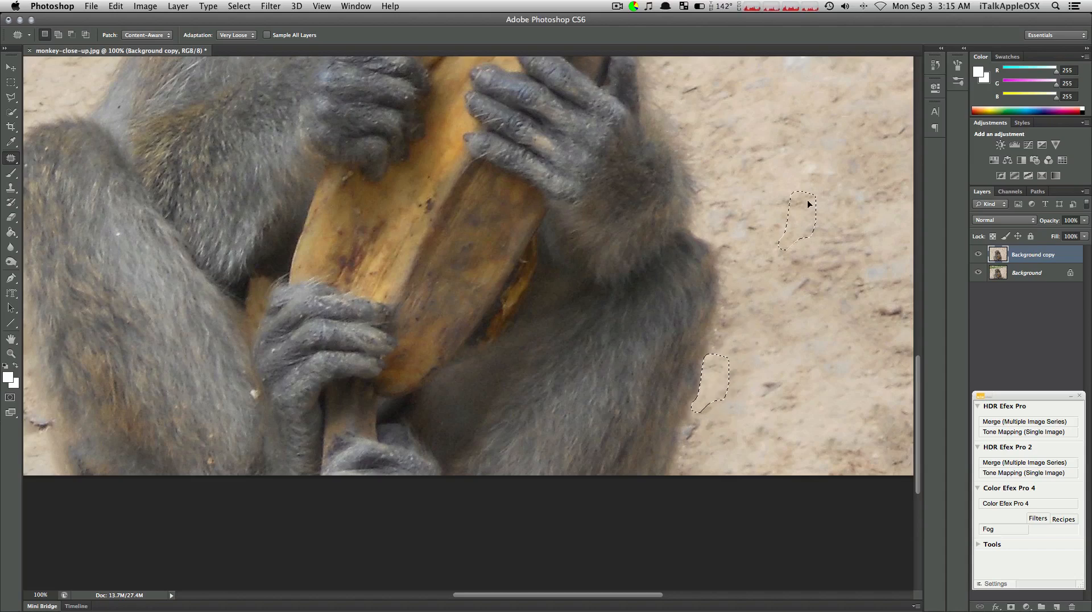
{"action": "key", "text": "super+d"}
{"action": "mouse_move", "coordinate": [705, 415]}
{"action": "left_mouse_down"}
{"action": "mouse_move", "coordinate": [682, 427]}
{"action": "mouse_move", "coordinate": [685, 442]}
{"action": "mouse_move", "coordinate": [705, 437]}
{"action": "mouse_move", "coordinate": [796, 248]}
{"action": "mouse_move", "coordinate": [812, 256]}
{"action": "left_mouse_up"}
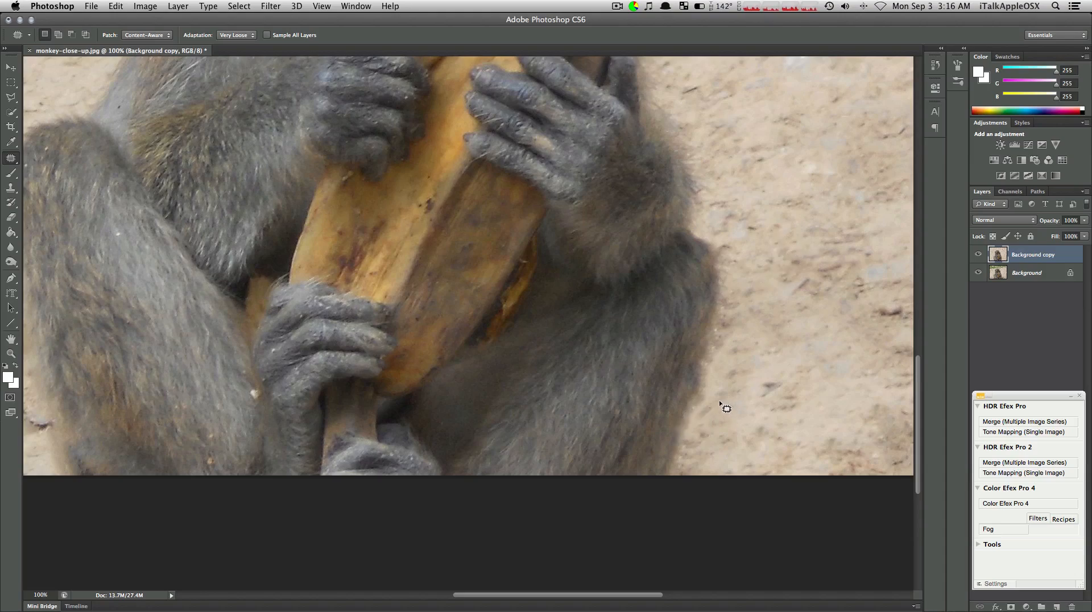
Patch the small debris spot in the sand beside the lower outer edge of the monkey's left-hand leg
{"action": "key", "text": "super+minus"}
{"action": "key", "text": "super+minus"}
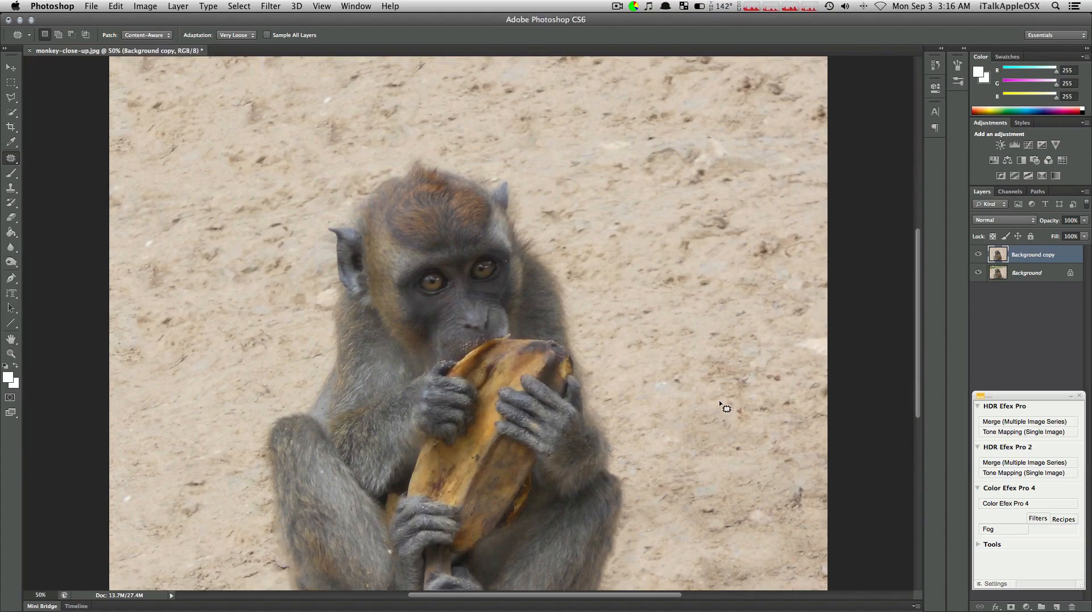
{"action": "scroll", "coordinate": [717, 409], "scroll_direction": "left", "scroll_amount": 5}
{"action": "scroll", "coordinate": [587, 437], "scroll_direction": "down", "scroll_amount": 4}
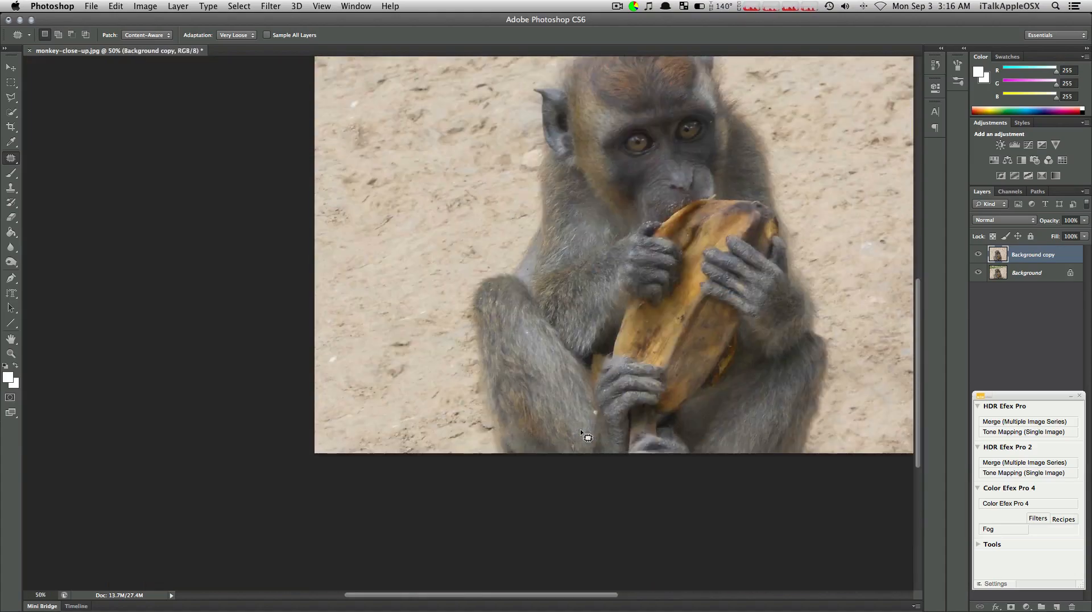
{"action": "key", "text": "super+plus"}
{"action": "scroll", "coordinate": [580, 429], "scroll_direction": "down", "scroll_amount": 2}
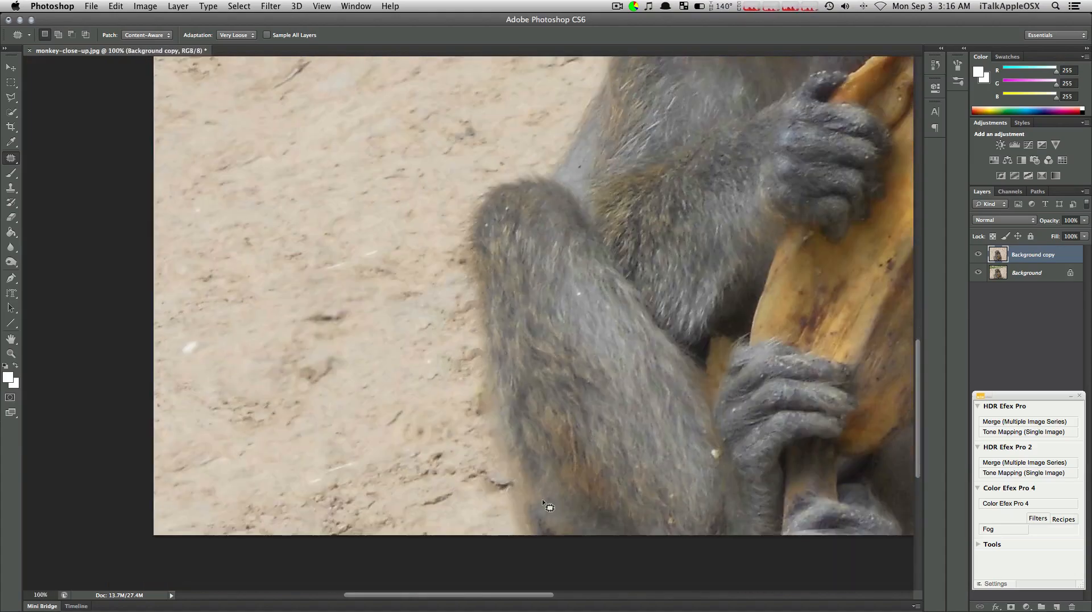
{"action": "mouse_move", "coordinate": [500, 496]}
{"action": "left_mouse_down"}
{"action": "mouse_move", "coordinate": [492, 459]}
{"action": "mouse_move", "coordinate": [474, 461]}
{"action": "mouse_move", "coordinate": [468, 487]}
{"action": "mouse_move", "coordinate": [495, 495]}
{"action": "left_mouse_up"}
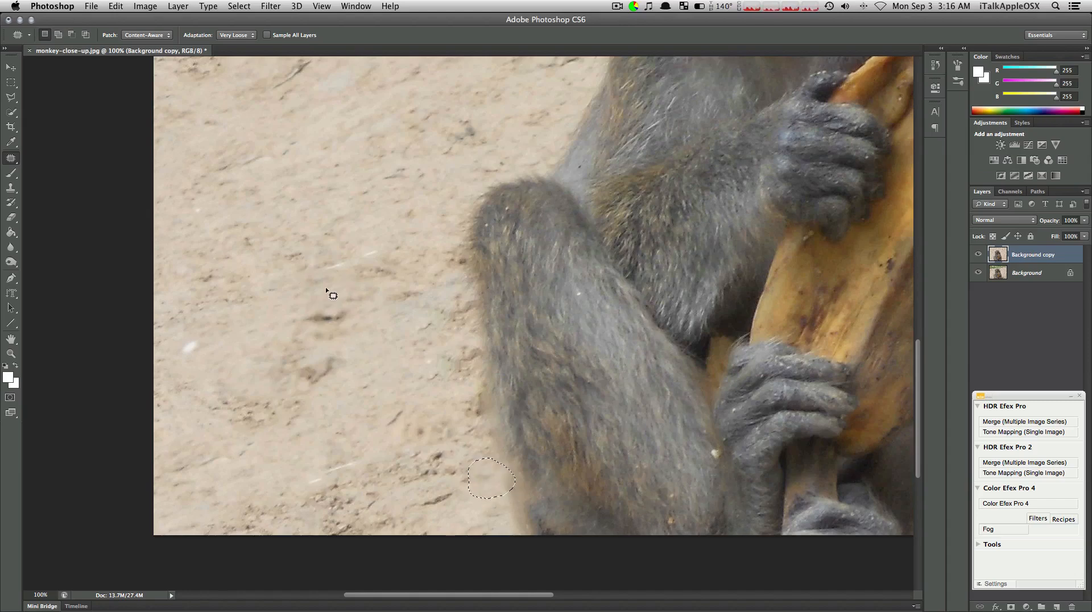
{"action": "key", "text": "super+d"}
{"action": "key", "text": "super+minus"}
{"action": "key", "text": "super+minus"}
{"action": "key", "text": "super+minus"}
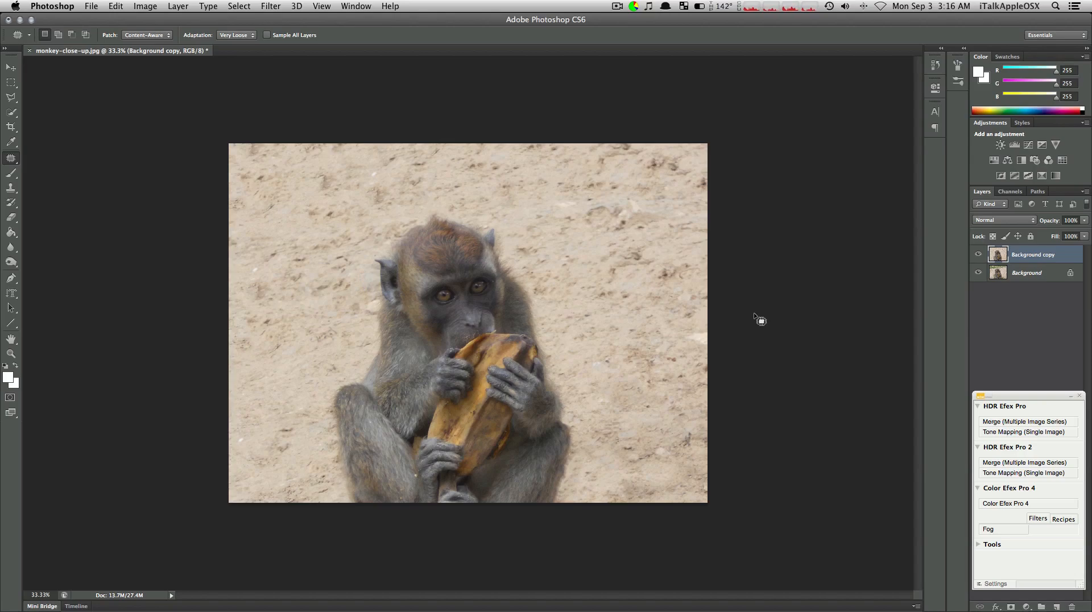
Open the Topaz Lens Effects filter for the Background copy layer
{"action": "key", "text": "v"}
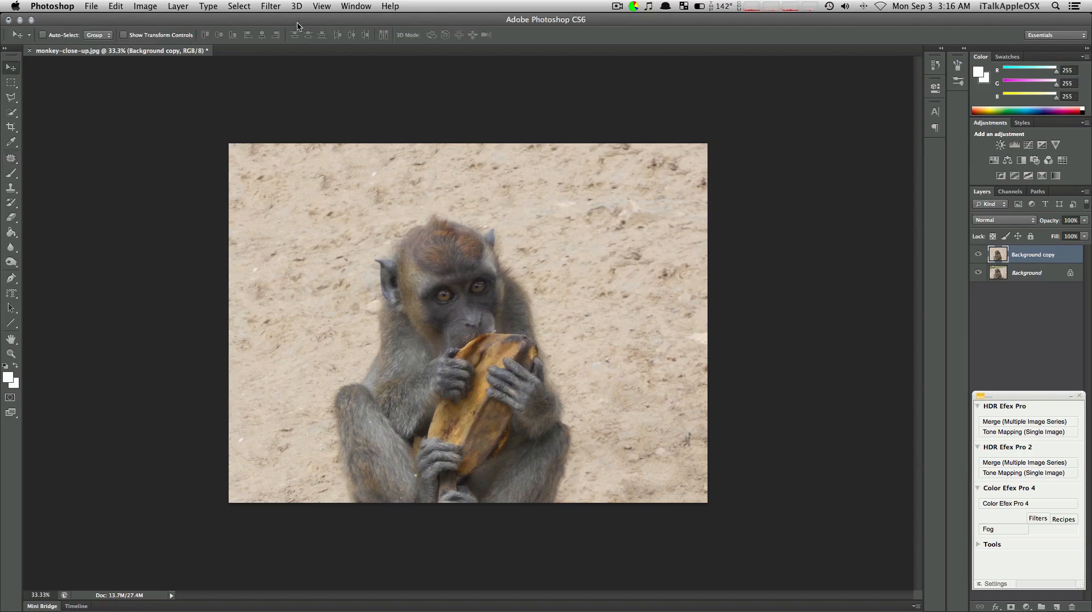
{"action": "left_click", "coordinate": [271, 7]}
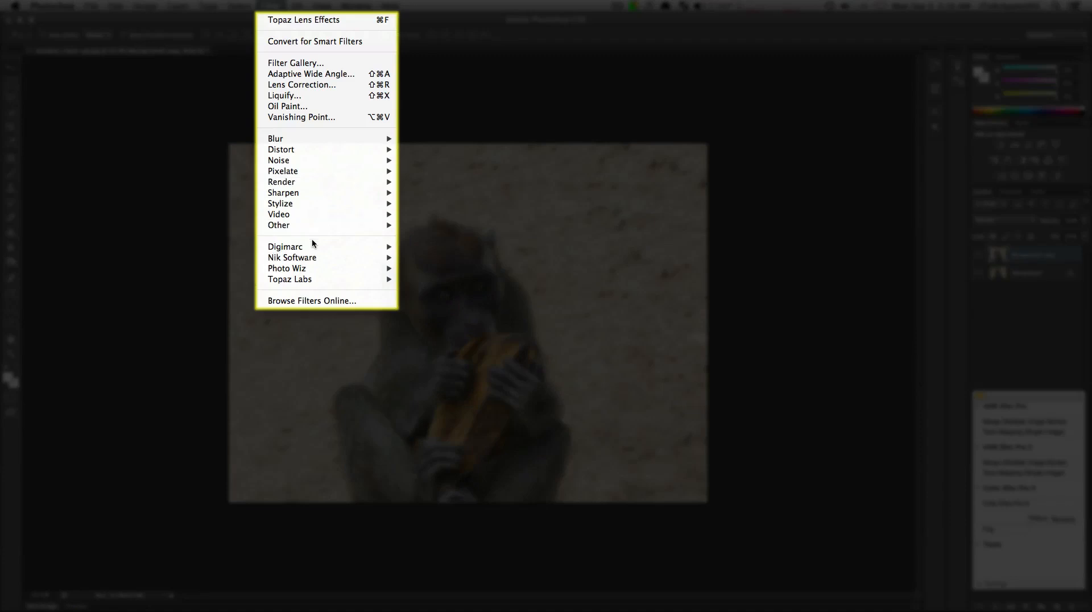
{"action": "mouse_move", "coordinate": [310, 258]}
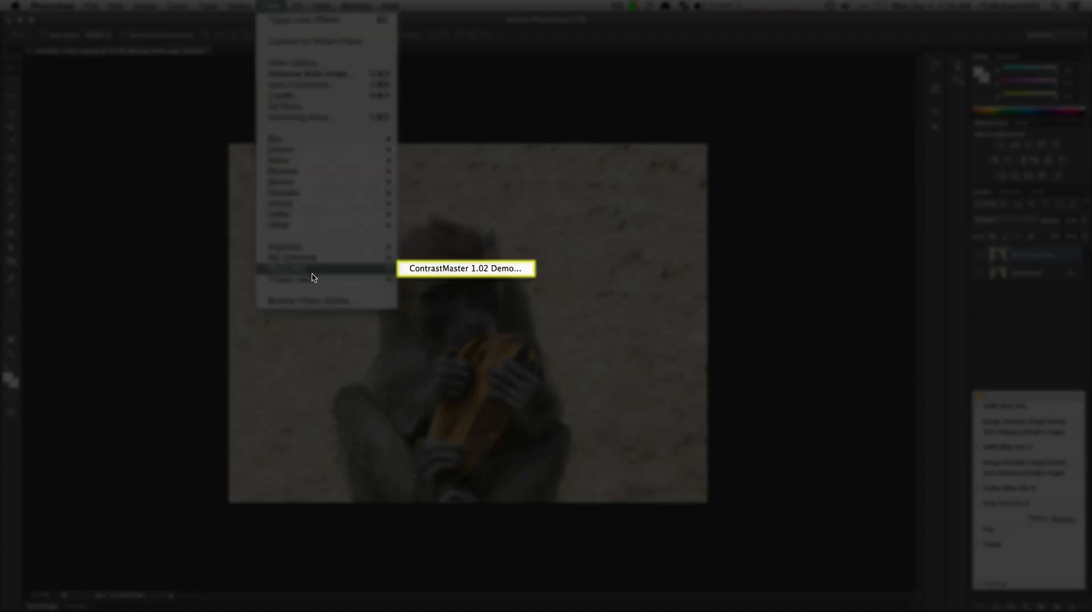
{"action": "mouse_move", "coordinate": [313, 283]}
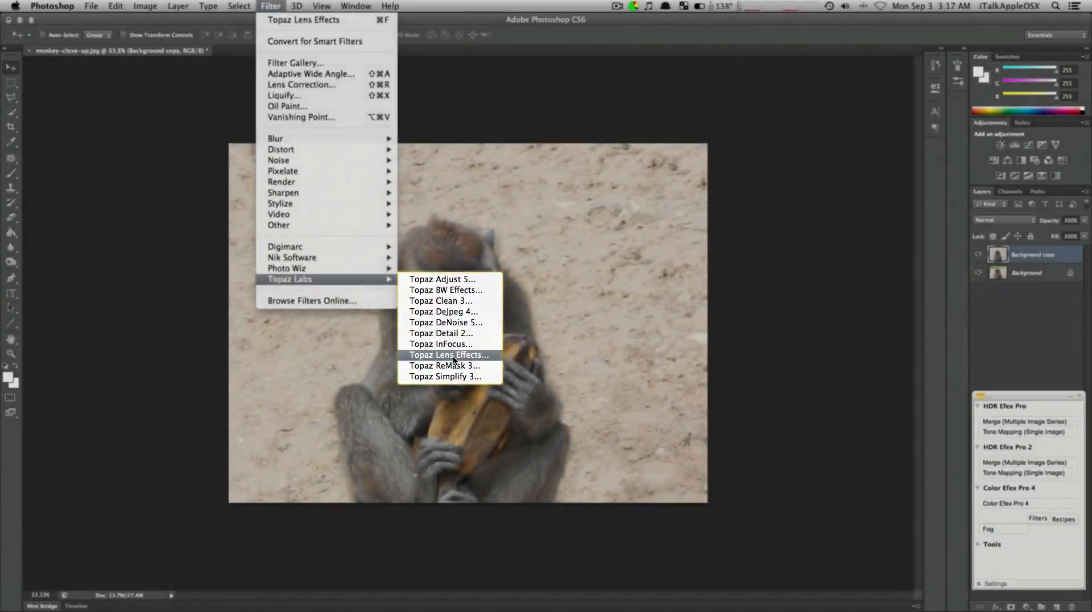
{"action": "left_click", "coordinate": [454, 355]}
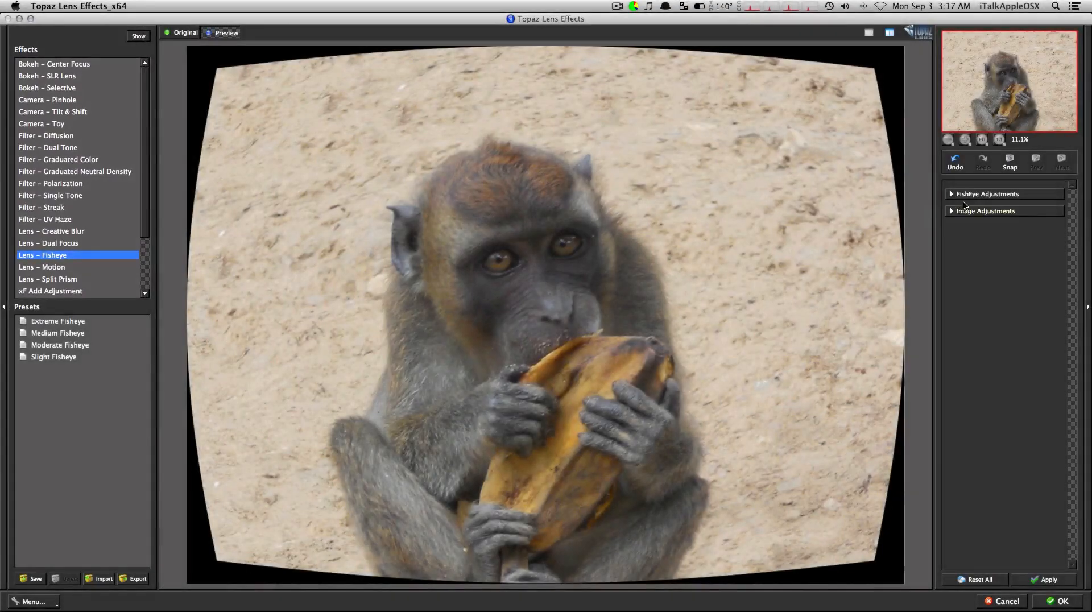
Apply the Lens - Fisheye effect with a distortion amount of 0.36 to the photo
{"action": "left_click", "coordinate": [951, 195]}
{"action": "left_click_drag", "start_coordinate": [960, 217], "coordinate": [967, 217]}
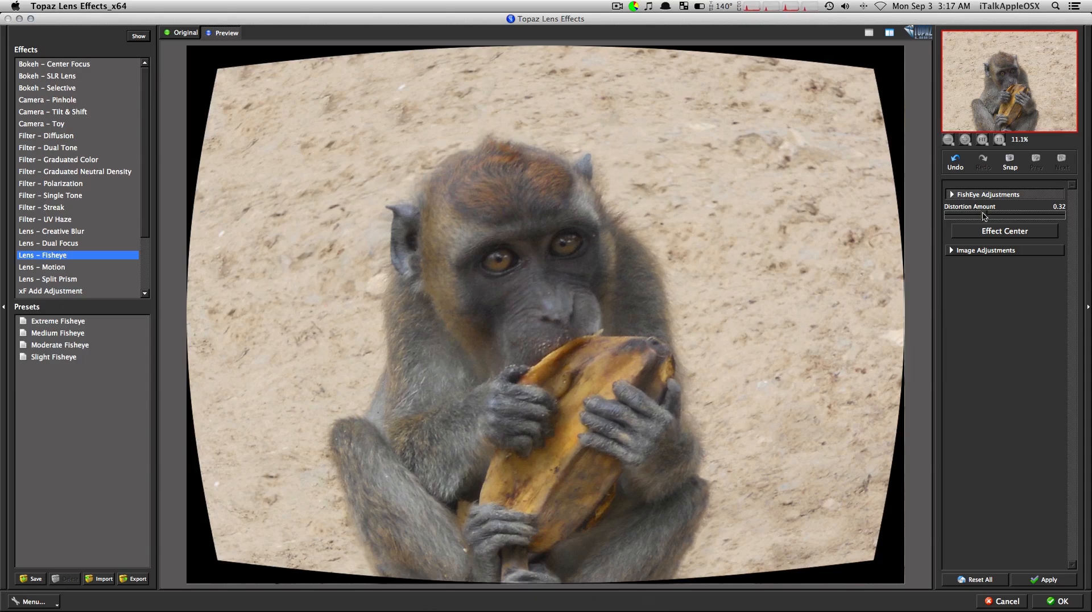
{"action": "left_click_drag", "start_coordinate": [1016, 217], "coordinate": [1028, 219]}
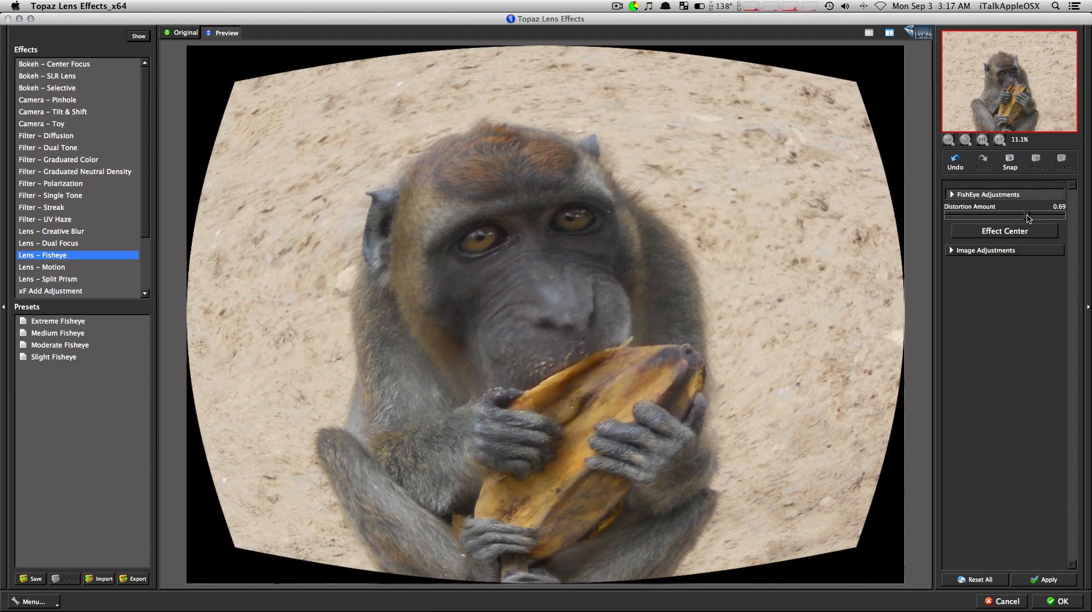
{"action": "left_click_drag", "start_coordinate": [1021, 217], "coordinate": [989, 216]}
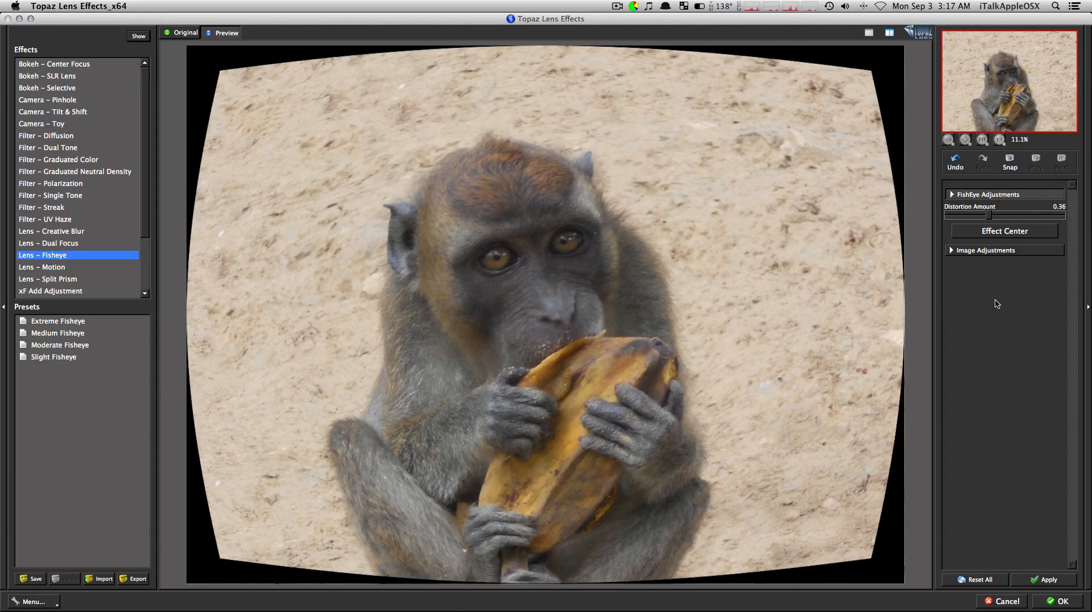
{"action": "left_click", "coordinate": [1049, 580]}
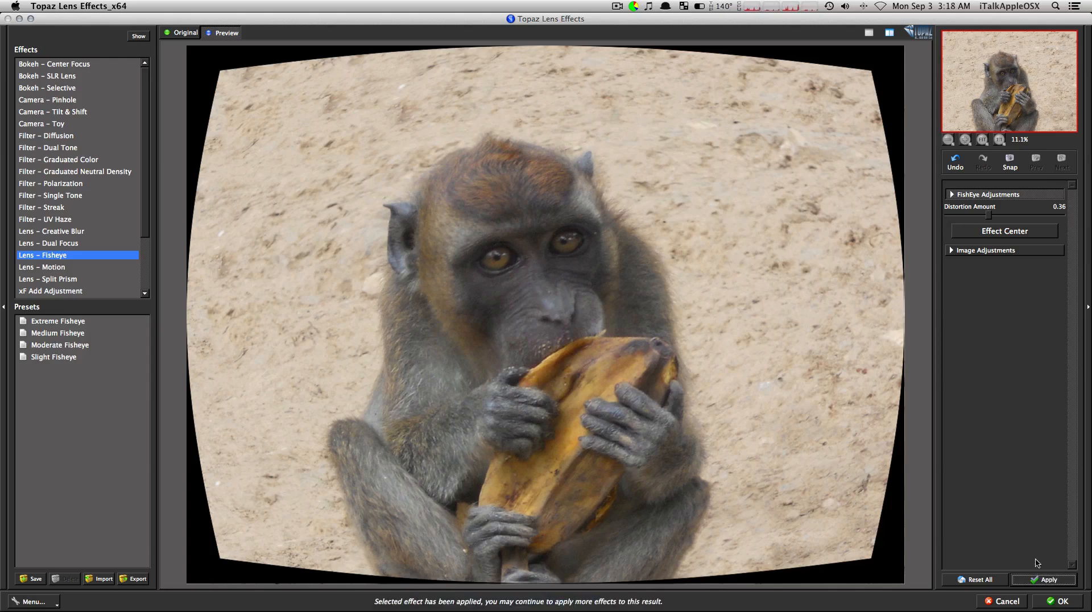
{"action": "left_click", "coordinate": [1060, 602]}
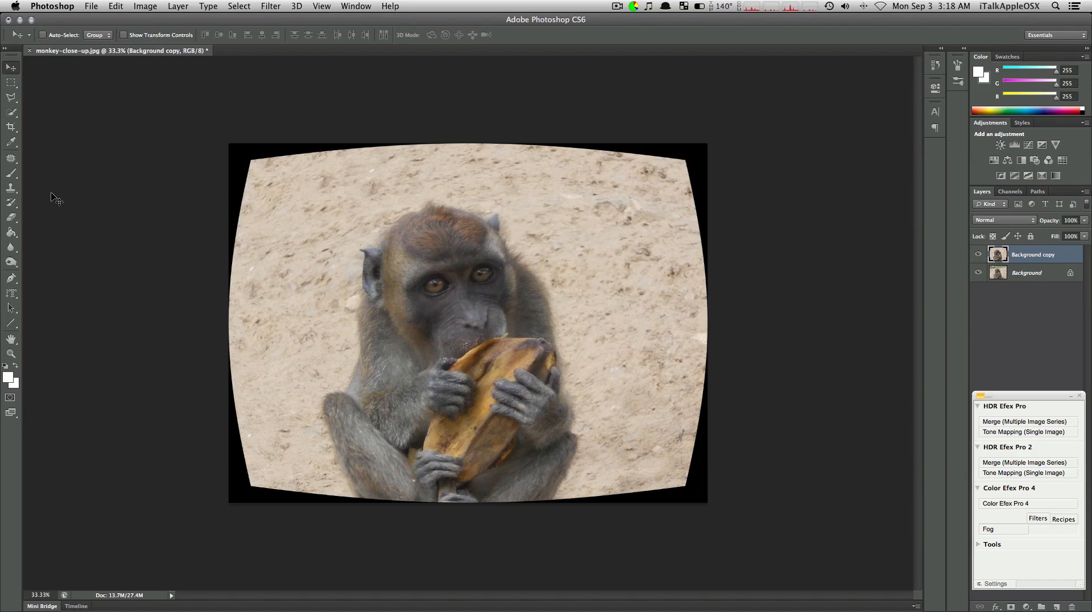
{"action": "left_click", "coordinate": [11, 127]}
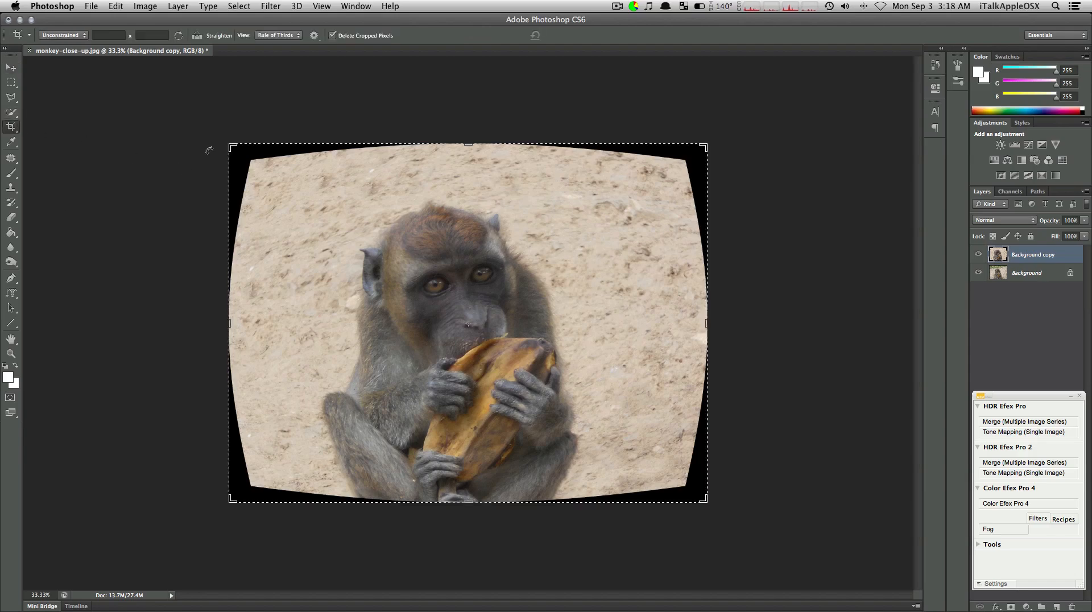
{"action": "mouse_move", "coordinate": [233, 147]}
{"action": "left_mouse_down"}
{"action": "mouse_move", "coordinate": [250, 168]}
{"action": "mouse_move", "coordinate": [216, 138]}
{"action": "mouse_move", "coordinate": [231, 143]}
{"action": "left_mouse_up"}
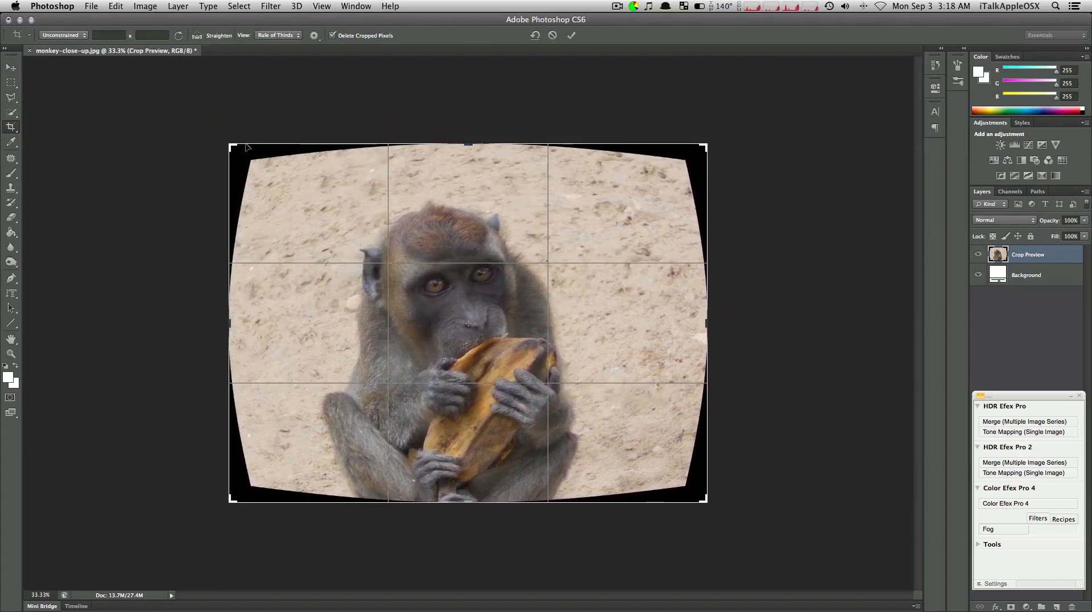
{"action": "left_click", "coordinate": [553, 36]}
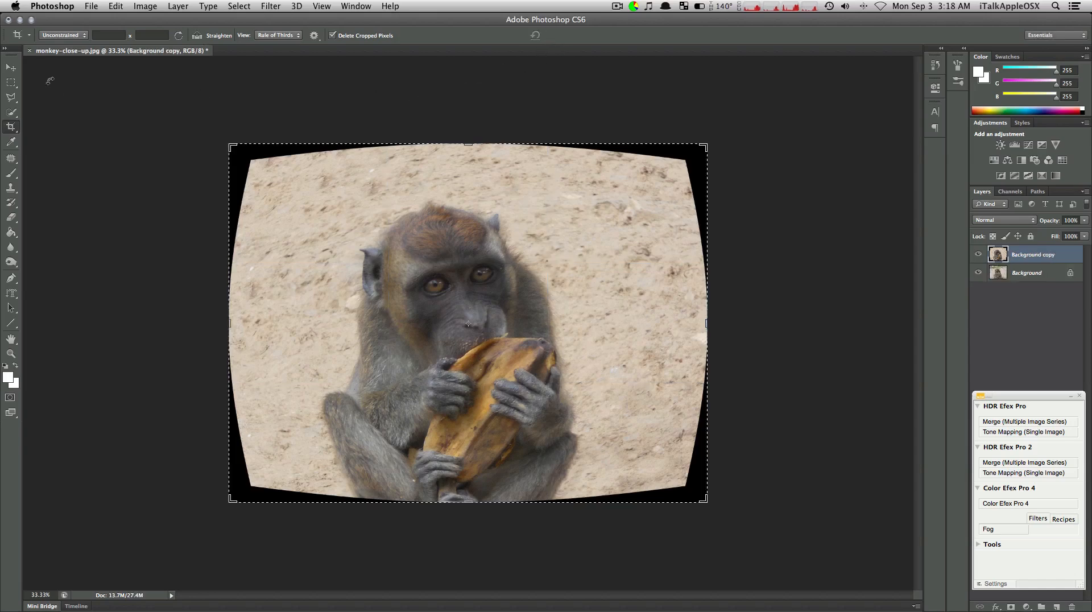
{"action": "left_click", "coordinate": [11, 68]}
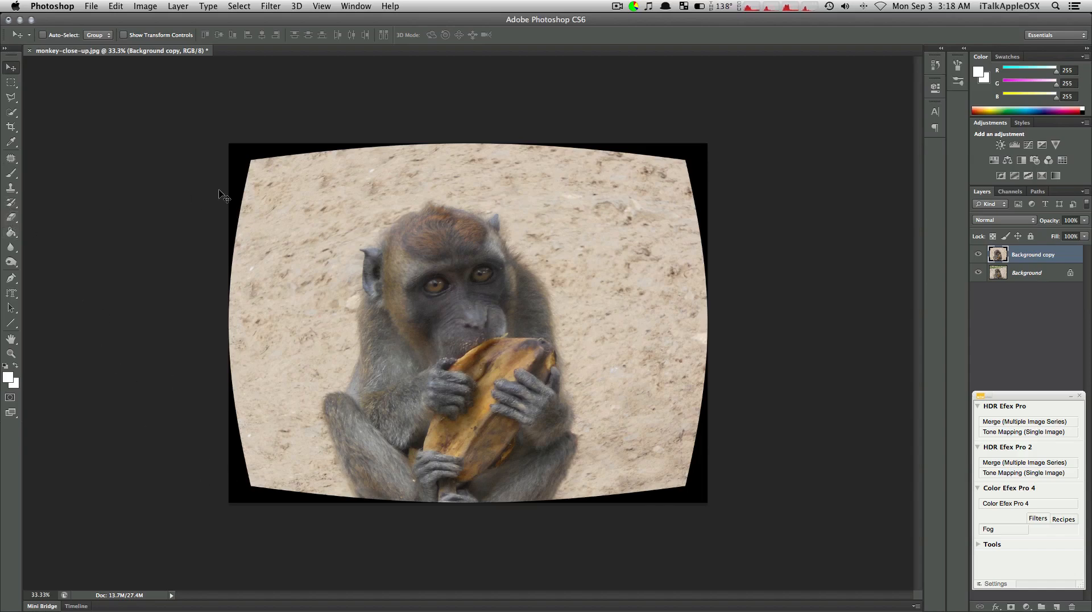
Patch the black fisheye border at the photo's upper left edge and corner with nearby sand using the Patch Tool
{"action": "left_click", "coordinate": [10, 160]}
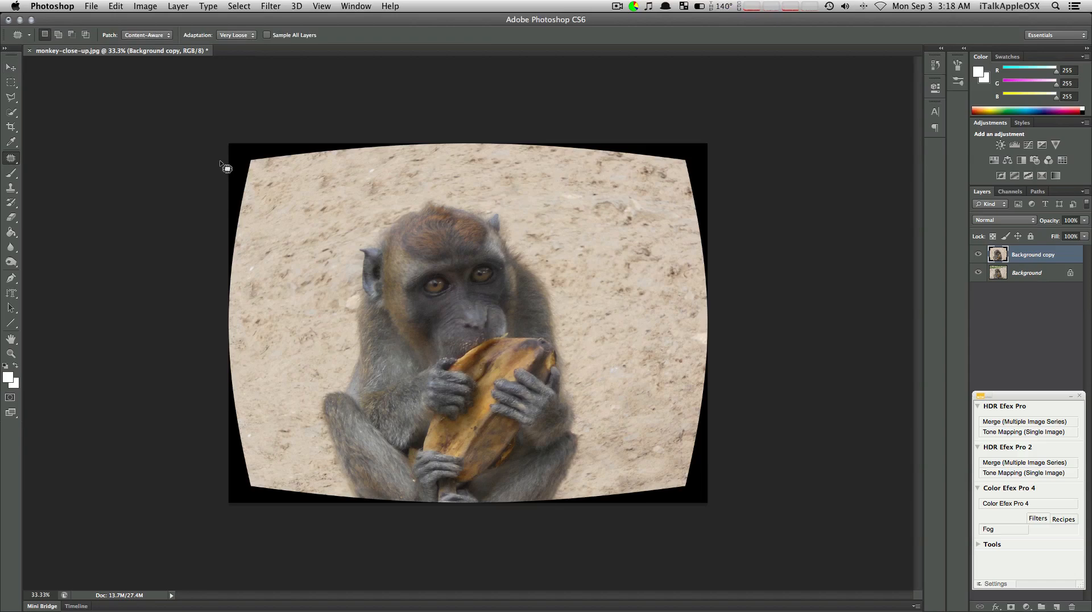
{"action": "mouse_move", "coordinate": [234, 278]}
{"action": "left_mouse_down"}
{"action": "mouse_move", "coordinate": [233, 315]}
{"action": "mouse_move", "coordinate": [235, 278]}
{"action": "left_mouse_up"}
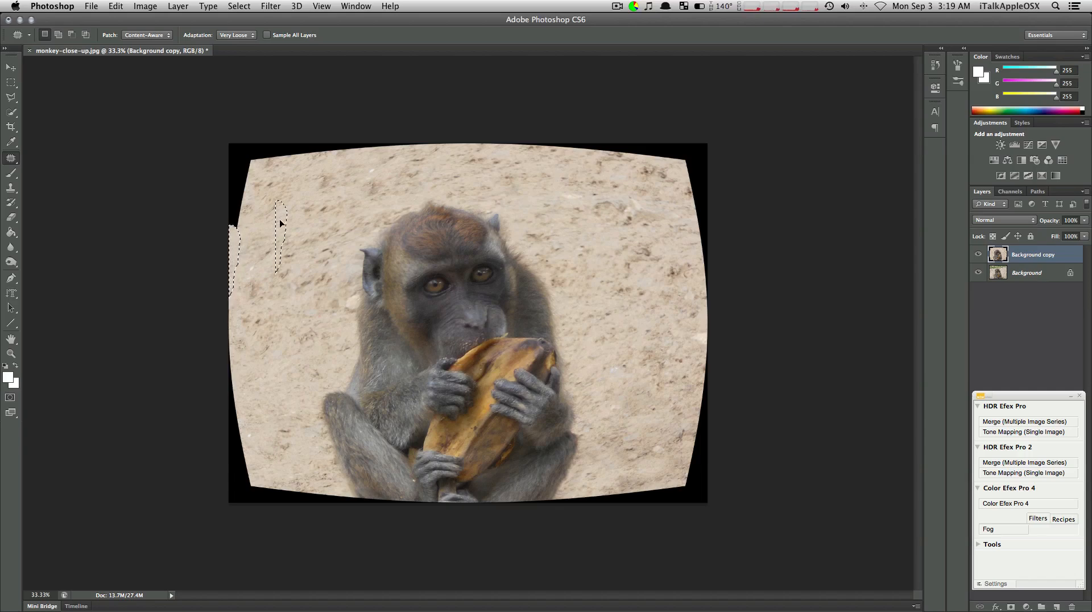
{"action": "mouse_move", "coordinate": [229, 236]}
{"action": "left_mouse_down"}
{"action": "mouse_move", "coordinate": [232, 131]}
{"action": "mouse_move", "coordinate": [254, 149]}
{"action": "mouse_move", "coordinate": [269, 227]}
{"action": "mouse_move", "coordinate": [229, 235]}
{"action": "left_mouse_up"}
{"action": "mouse_move", "coordinate": [240, 195]}
{"action": "left_mouse_down"}
{"action": "mouse_move", "coordinate": [286, 309]}
{"action": "mouse_move", "coordinate": [277, 292]}
{"action": "left_mouse_up"}
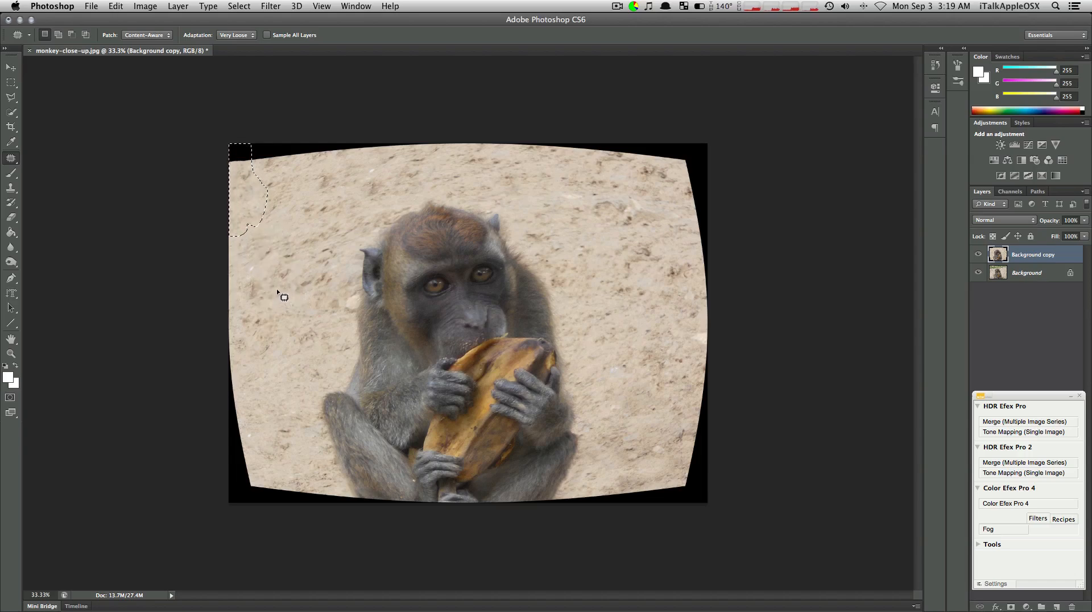
{"action": "key", "text": "super+d"}
{"action": "mouse_move", "coordinate": [243, 166]}
{"action": "left_mouse_down"}
{"action": "mouse_move", "coordinate": [214, 141]}
{"action": "mouse_move", "coordinate": [217, 120]}
{"action": "mouse_move", "coordinate": [359, 127]}
{"action": "mouse_move", "coordinate": [388, 143]}
{"action": "mouse_move", "coordinate": [388, 156]}
{"action": "mouse_move", "coordinate": [298, 191]}
{"action": "left_mouse_up"}
{"action": "key", "text": "super+d"}
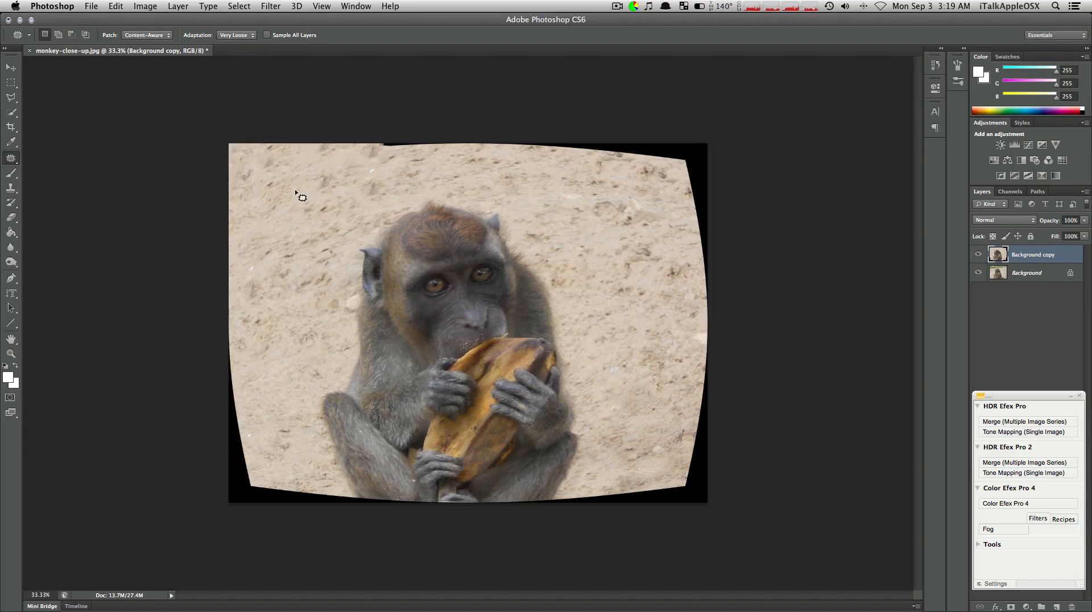
Patch the black border along the photo's top edge, from above the monkey's head towards the right corner, with sand from below
{"action": "mouse_move", "coordinate": [367, 153]}
{"action": "left_mouse_down"}
{"action": "mouse_move", "coordinate": [500, 152]}
{"action": "mouse_move", "coordinate": [530, 134]}
{"action": "mouse_move", "coordinate": [483, 119]}
{"action": "mouse_move", "coordinate": [391, 118]}
{"action": "mouse_move", "coordinate": [372, 168]}
{"action": "left_mouse_up"}
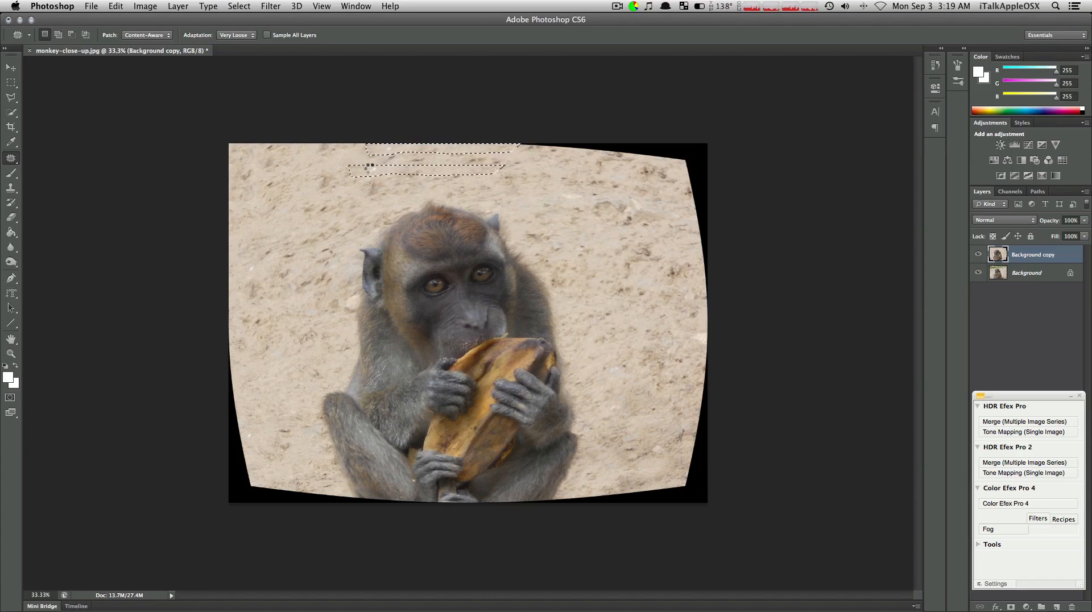
{"action": "key", "text": "super+d"}
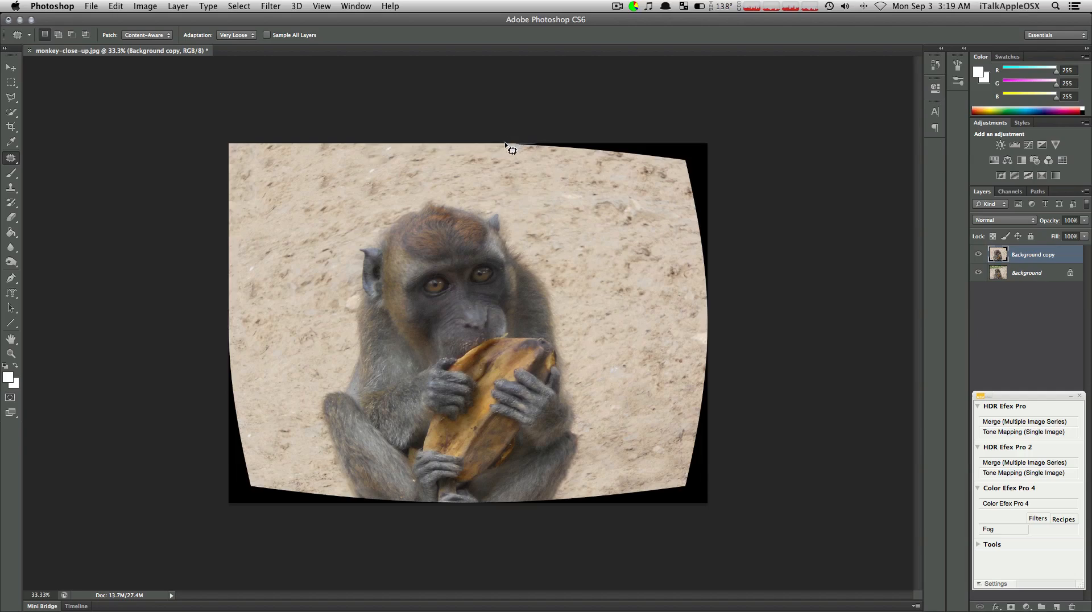
{"action": "mouse_move", "coordinate": [540, 157]}
{"action": "left_mouse_down"}
{"action": "mouse_move", "coordinate": [645, 163]}
{"action": "mouse_move", "coordinate": [677, 131]}
{"action": "mouse_move", "coordinate": [543, 109]}
{"action": "mouse_move", "coordinate": [551, 182]}
{"action": "left_mouse_up"}
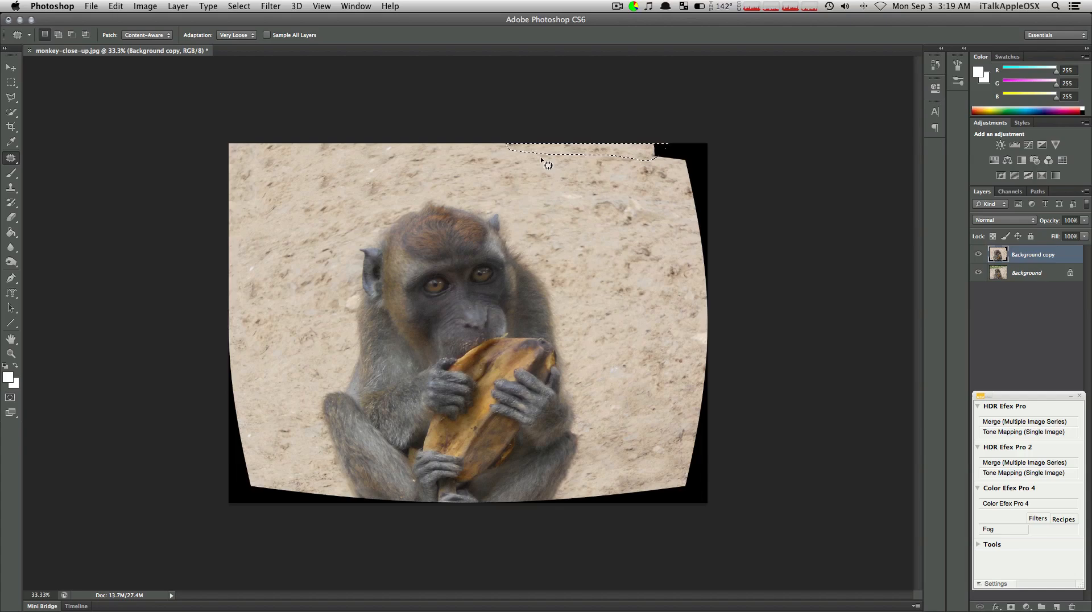
{"action": "key", "text": "super+d"}
Patch the black border at the photo's upper right corner and down the upper half of its right edge with sand
{"action": "mouse_move", "coordinate": [673, 173]}
{"action": "left_mouse_down"}
{"action": "mouse_move", "coordinate": [721, 149]}
{"action": "mouse_move", "coordinate": [721, 136]}
{"action": "mouse_move", "coordinate": [688, 133]}
{"action": "mouse_move", "coordinate": [591, 167]}
{"action": "left_mouse_up"}
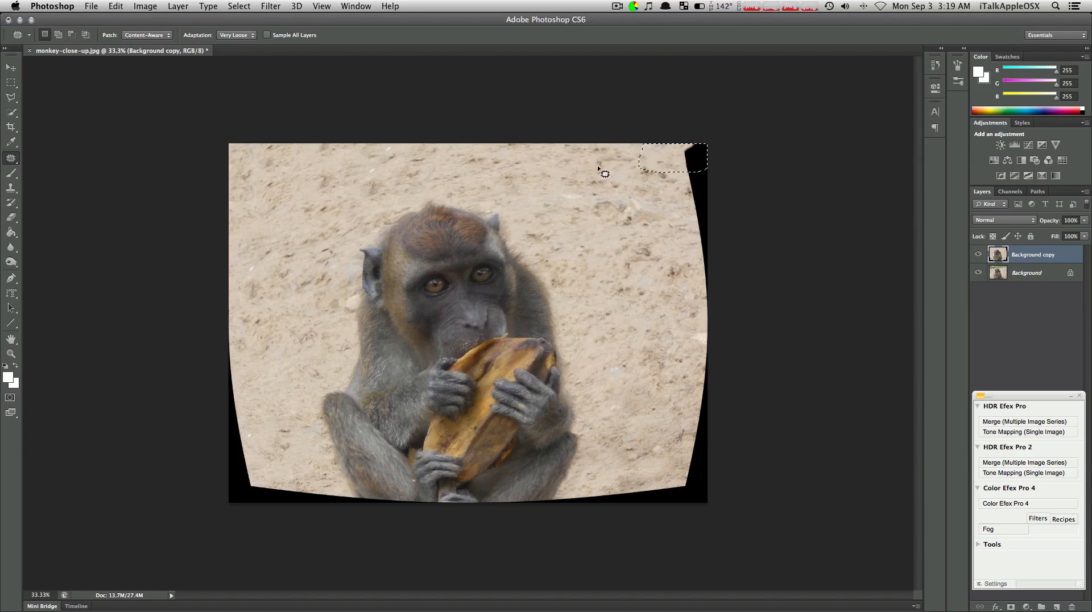
{"action": "left_click_drag", "start_coordinate": [674, 188], "coordinate": [674, 172]}
{"action": "mouse_move", "coordinate": [711, 131]}
{"action": "left_mouse_down"}
{"action": "mouse_move", "coordinate": [728, 155]}
{"action": "mouse_move", "coordinate": [721, 238]}
{"action": "mouse_move", "coordinate": [693, 239]}
{"action": "mouse_move", "coordinate": [680, 161]}
{"action": "mouse_move", "coordinate": [620, 203]}
{"action": "left_mouse_up"}
{"action": "key", "text": "super+d"}
{"action": "mouse_move", "coordinate": [687, 252]}
{"action": "left_mouse_down"}
{"action": "mouse_move", "coordinate": [688, 311]}
{"action": "mouse_move", "coordinate": [728, 300]}
{"action": "mouse_move", "coordinate": [739, 224]}
{"action": "mouse_move", "coordinate": [706, 230]}
{"action": "mouse_move", "coordinate": [633, 188]}
{"action": "left_mouse_up"}
{"action": "key", "text": "super+d"}
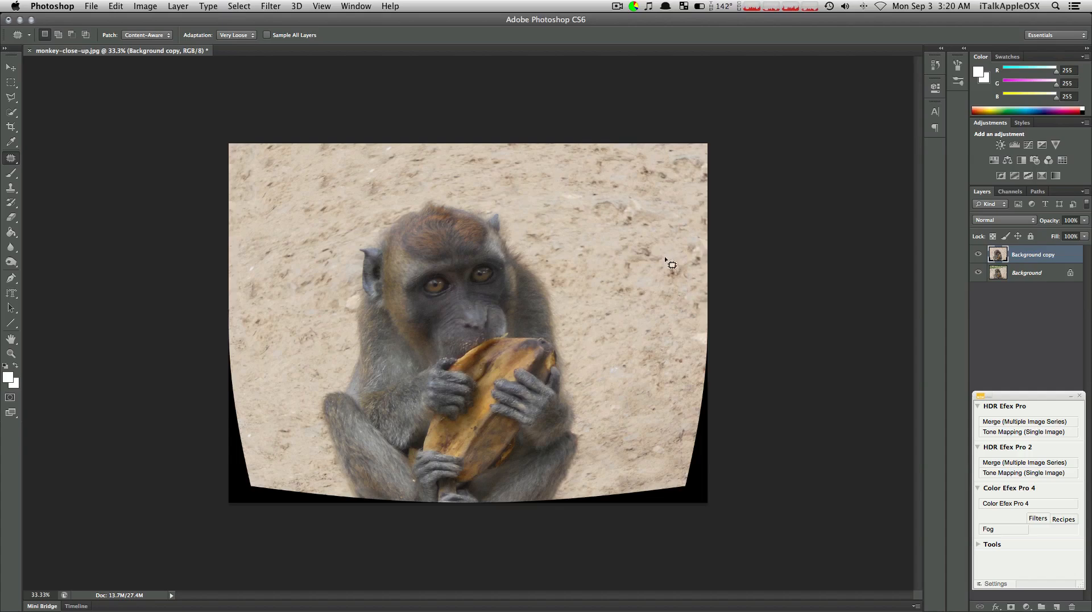
Patch the black border along the photo's lower right edge and its lower right corner with sand from above
{"action": "mouse_move", "coordinate": [701, 338]}
{"action": "left_mouse_down"}
{"action": "mouse_move", "coordinate": [685, 431]}
{"action": "mouse_move", "coordinate": [696, 459]}
{"action": "mouse_move", "coordinate": [736, 455]}
{"action": "mouse_move", "coordinate": [757, 334]}
{"action": "left_mouse_up"}
{"action": "left_click_drag", "start_coordinate": [705, 378], "coordinate": [661, 251]}
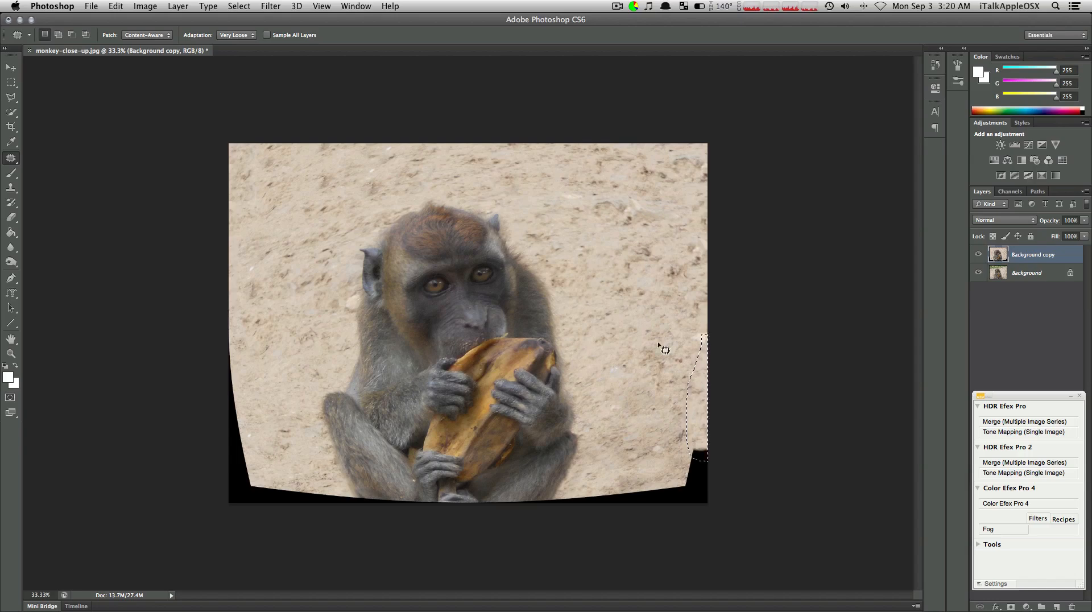
{"action": "mouse_move", "coordinate": [682, 442]}
{"action": "left_mouse_down"}
{"action": "mouse_move", "coordinate": [669, 488]}
{"action": "mouse_move", "coordinate": [683, 515]}
{"action": "mouse_move", "coordinate": [732, 519]}
{"action": "mouse_move", "coordinate": [733, 416]}
{"action": "mouse_move", "coordinate": [705, 427]}
{"action": "mouse_move", "coordinate": [700, 451]}
{"action": "mouse_move", "coordinate": [645, 267]}
{"action": "left_mouse_up"}
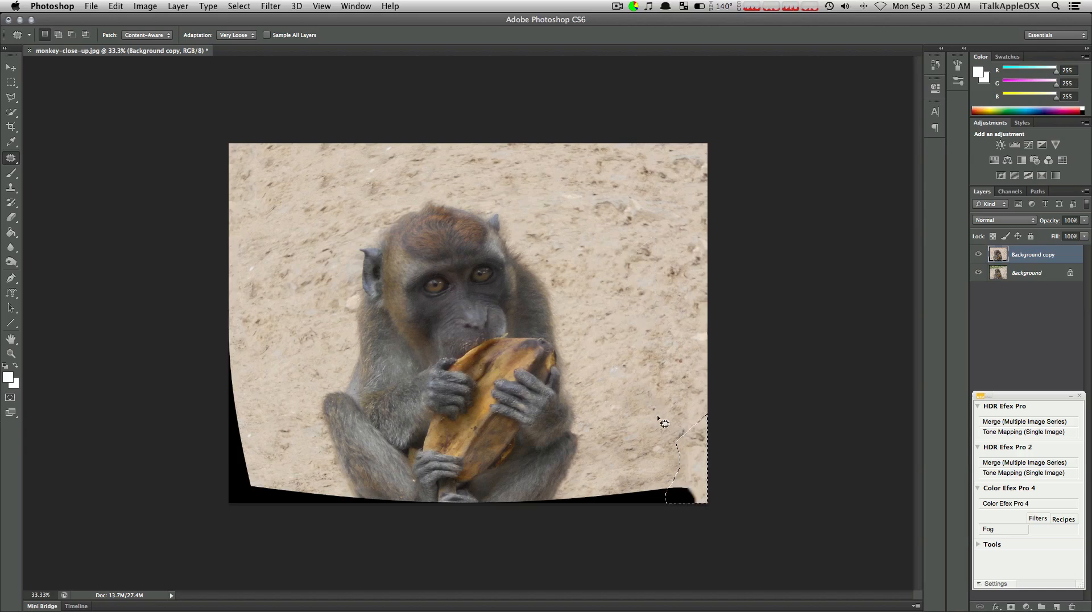
{"action": "mouse_move", "coordinate": [659, 459]}
{"action": "left_mouse_down"}
{"action": "mouse_move", "coordinate": [615, 481]}
{"action": "mouse_move", "coordinate": [606, 504]}
{"action": "mouse_move", "coordinate": [648, 536]}
{"action": "mouse_move", "coordinate": [708, 527]}
{"action": "mouse_move", "coordinate": [700, 477]}
{"action": "mouse_move", "coordinate": [670, 458]}
{"action": "mouse_move", "coordinate": [668, 477]}
{"action": "mouse_move", "coordinate": [664, 302]}
{"action": "left_mouse_up"}
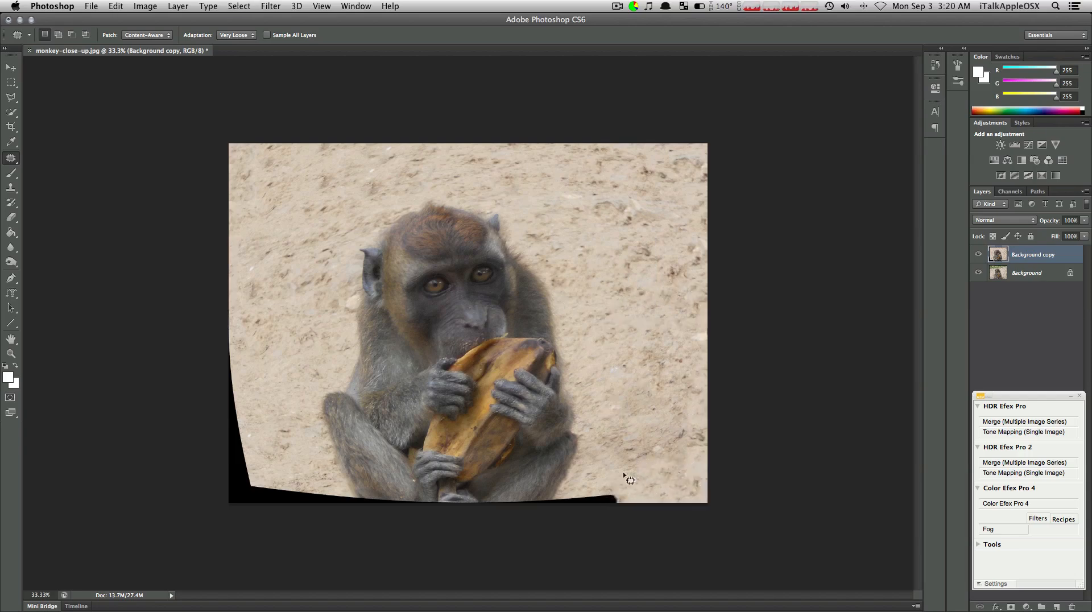
Patch the black strip along the photo's bottom edge just right of the monkey's right-hand leg with sand
{"action": "mouse_move", "coordinate": [586, 488]}
{"action": "left_mouse_down"}
{"action": "mouse_move", "coordinate": [563, 514]}
{"action": "mouse_move", "coordinate": [619, 534]}
{"action": "mouse_move", "coordinate": [605, 507]}
{"action": "mouse_move", "coordinate": [614, 490]}
{"action": "left_mouse_up"}
{"action": "mouse_move", "coordinate": [600, 486]}
{"action": "left_mouse_down"}
{"action": "mouse_move", "coordinate": [631, 403]}
{"action": "mouse_move", "coordinate": [644, 302]}
{"action": "left_mouse_up"}
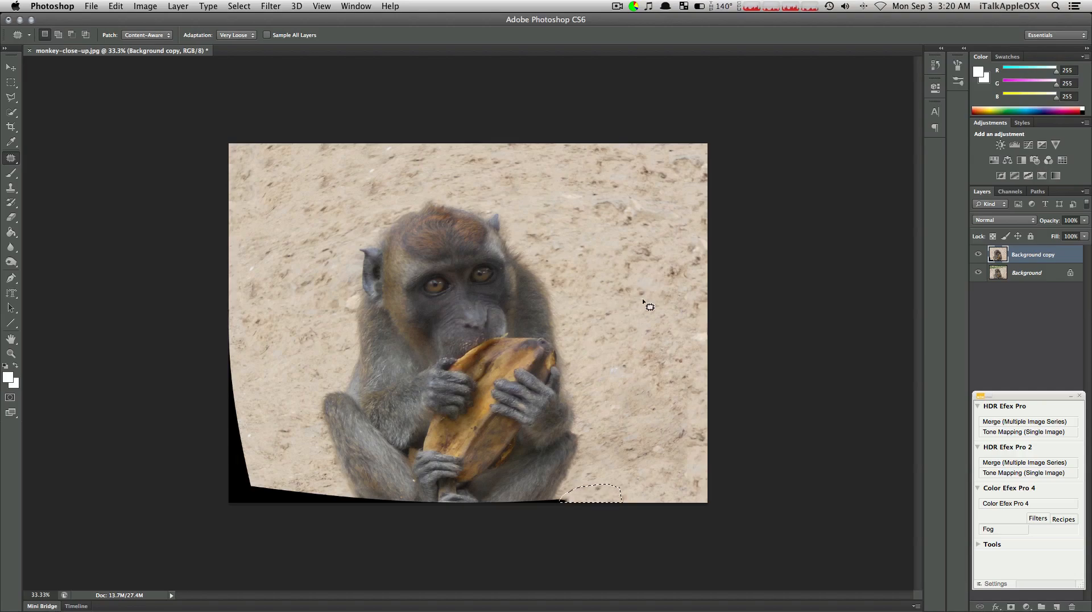
{"action": "scroll", "coordinate": [643, 302], "scroll_direction": "up", "scroll_amount": 2}
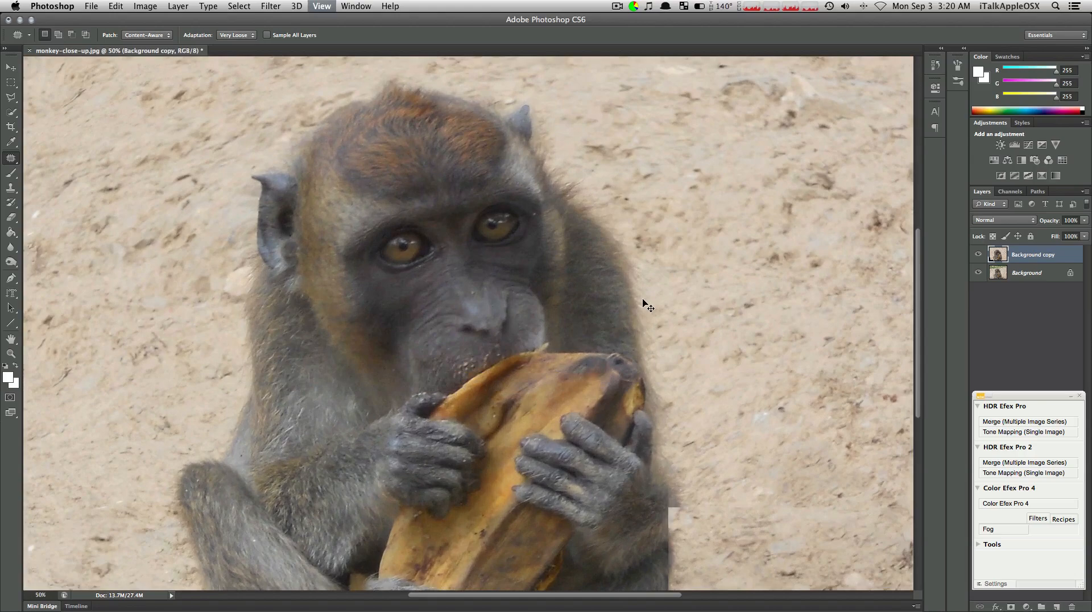
{"action": "scroll", "coordinate": [651, 302], "scroll_direction": "down", "scroll_amount": 10}
{"action": "scroll", "coordinate": [653, 302], "scroll_direction": "up", "scroll_amount": 4}
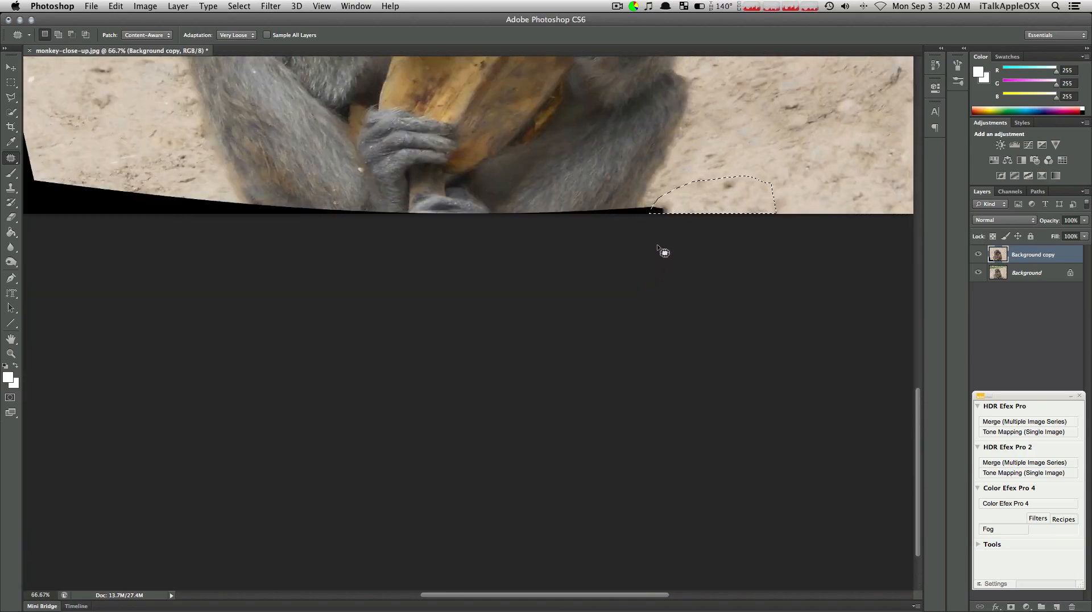
{"action": "scroll", "coordinate": [708, 213], "scroll_direction": "up", "scroll_amount": 5}
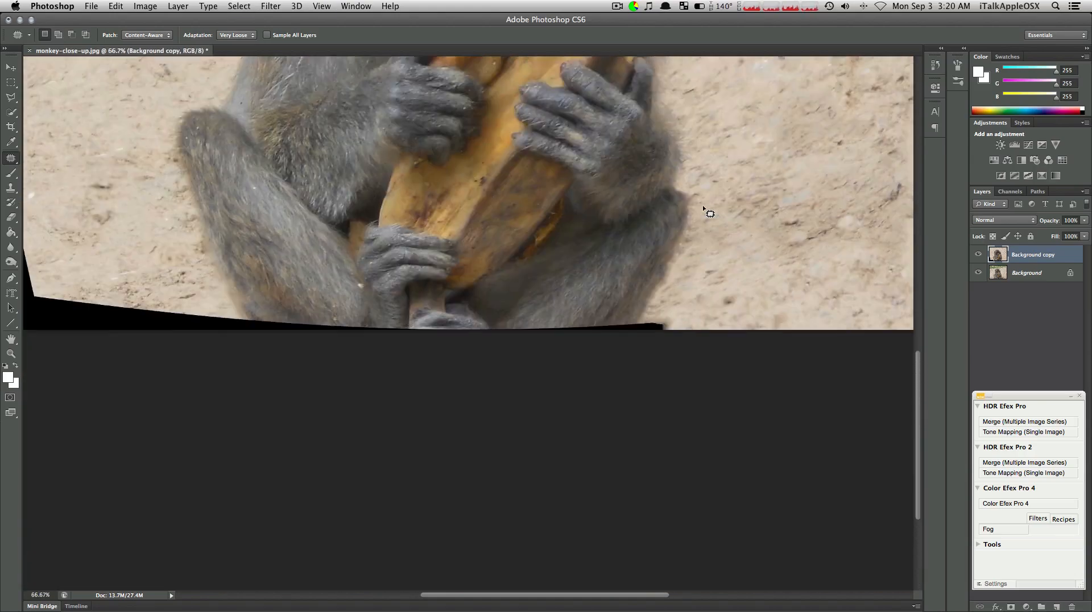
Patch the black strip beneath the monkey's right-hand leg with fur from above and the leg's outer edge with sand
{"action": "mouse_move", "coordinate": [670, 319]}
{"action": "left_mouse_down"}
{"action": "mouse_move", "coordinate": [633, 336]}
{"action": "mouse_move", "coordinate": [673, 343]}
{"action": "mouse_move", "coordinate": [666, 327]}
{"action": "mouse_move", "coordinate": [772, 241]}
{"action": "mouse_move", "coordinate": [623, 324]}
{"action": "mouse_move", "coordinate": [529, 329]}
{"action": "mouse_move", "coordinate": [535, 339]}
{"action": "mouse_move", "coordinate": [602, 341]}
{"action": "mouse_move", "coordinate": [621, 331]}
{"action": "mouse_move", "coordinate": [617, 304]}
{"action": "left_mouse_up"}
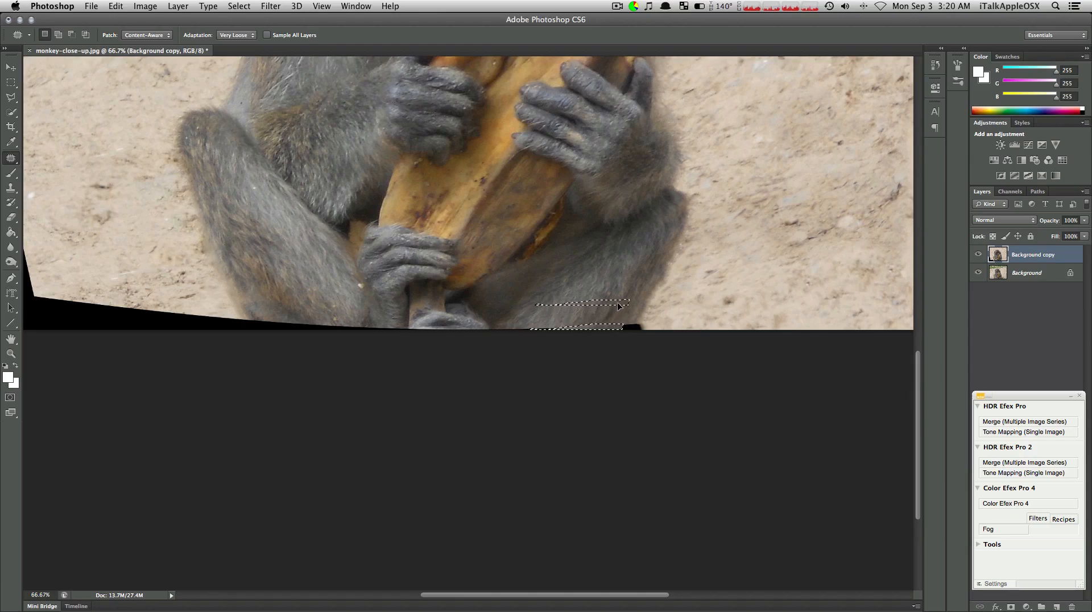
{"action": "mouse_move", "coordinate": [532, 325]}
{"action": "left_mouse_down"}
{"action": "mouse_move", "coordinate": [505, 332]}
{"action": "mouse_move", "coordinate": [569, 346]}
{"action": "mouse_move", "coordinate": [565, 327]}
{"action": "mouse_move", "coordinate": [536, 332]}
{"action": "left_mouse_up"}
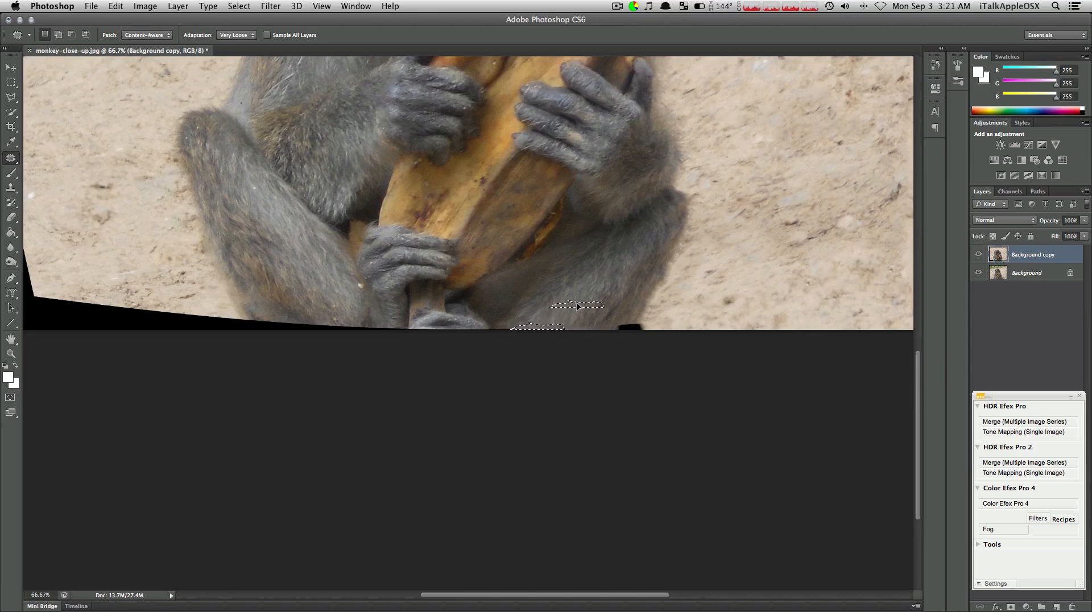
{"action": "mouse_move", "coordinate": [619, 328]}
{"action": "left_mouse_down"}
{"action": "mouse_move", "coordinate": [612, 336]}
{"action": "mouse_move", "coordinate": [631, 342]}
{"action": "mouse_move", "coordinate": [636, 326]}
{"action": "mouse_move", "coordinate": [624, 327]}
{"action": "left_mouse_up"}
{"action": "left_click_drag", "start_coordinate": [611, 289], "coordinate": [611, 289]}
{"action": "key", "text": "super+d"}
{"action": "mouse_move", "coordinate": [629, 331]}
{"action": "left_mouse_down"}
{"action": "mouse_move", "coordinate": [656, 330]}
{"action": "mouse_move", "coordinate": [630, 328]}
{"action": "mouse_move", "coordinate": [719, 279]}
{"action": "left_mouse_up"}
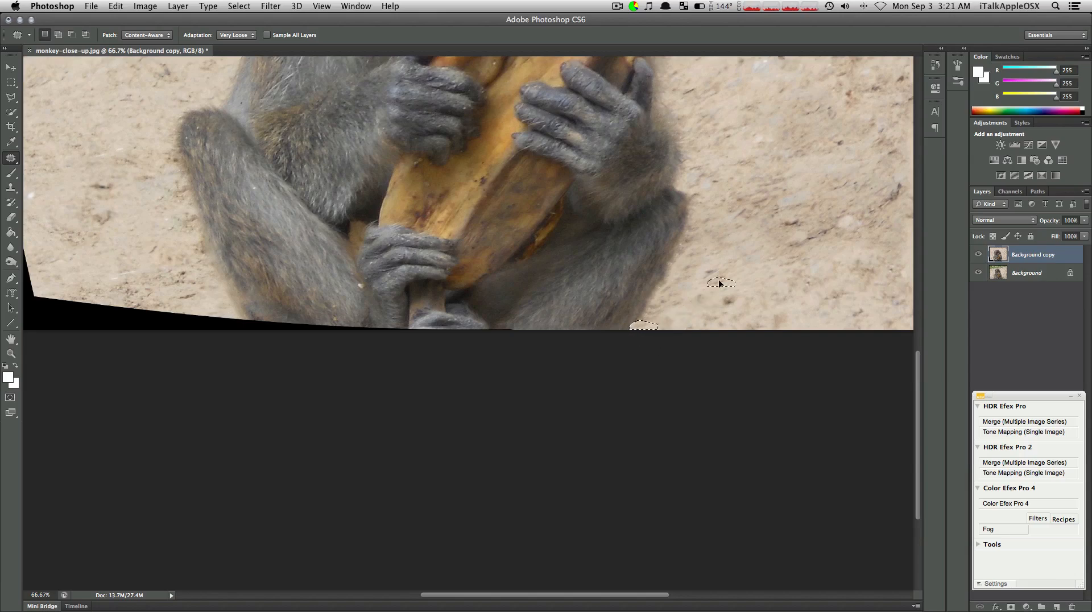
{"action": "key", "text": "super+d"}
Patch the black strip along the photo's bottom edge beneath the monkey's feet and left-hand leg with neighbouring fur
{"action": "mouse_move", "coordinate": [504, 329]}
{"action": "left_mouse_down"}
{"action": "mouse_move", "coordinate": [410, 330]}
{"action": "mouse_move", "coordinate": [576, 351]}
{"action": "mouse_move", "coordinate": [507, 339]}
{"action": "mouse_move", "coordinate": [521, 323]}
{"action": "left_mouse_up"}
{"action": "scroll", "coordinate": [501, 325], "scroll_direction": "left", "scroll_amount": 1}
{"action": "left_click_drag", "start_coordinate": [421, 326], "coordinate": [330, 328]}
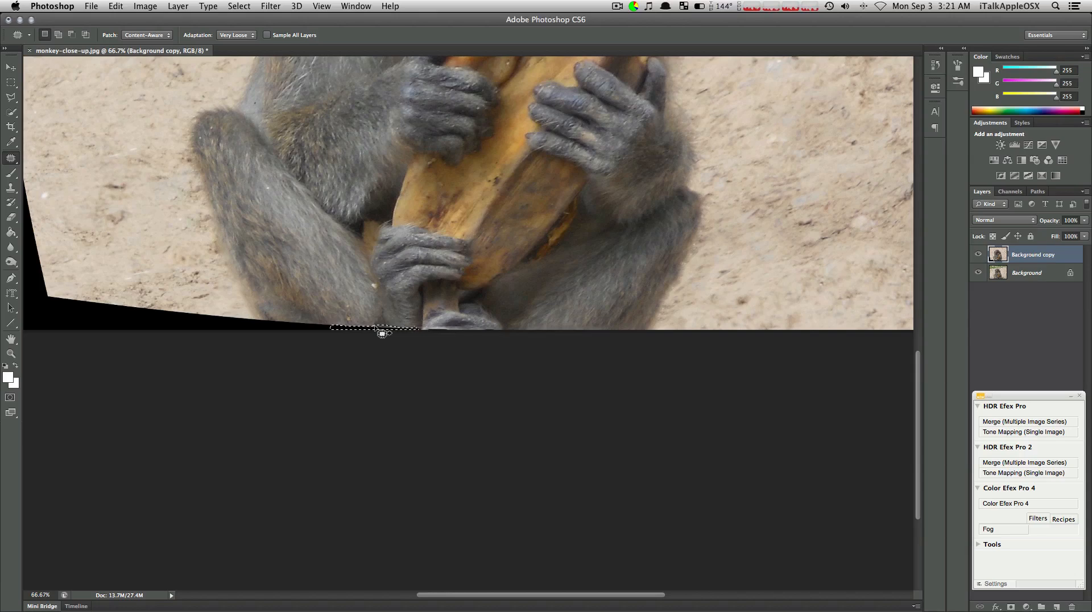
{"action": "mouse_move", "coordinate": [389, 333]}
{"action": "left_mouse_down"}
{"action": "mouse_move", "coordinate": [384, 319]}
{"action": "mouse_move", "coordinate": [277, 321]}
{"action": "mouse_move", "coordinate": [346, 356]}
{"action": "mouse_move", "coordinate": [333, 319]}
{"action": "left_mouse_up"}
{"action": "key", "text": "super+d"}
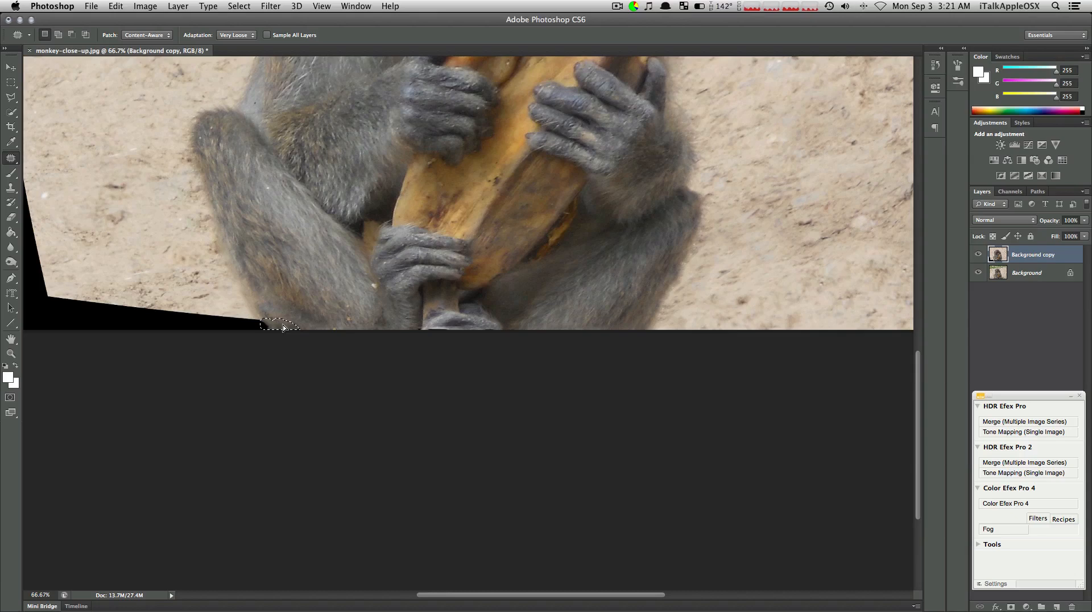
{"action": "key", "text": "super+d"}
{"action": "scroll", "coordinate": [441, 325], "scroll_direction": "up", "scroll_amount": 1}
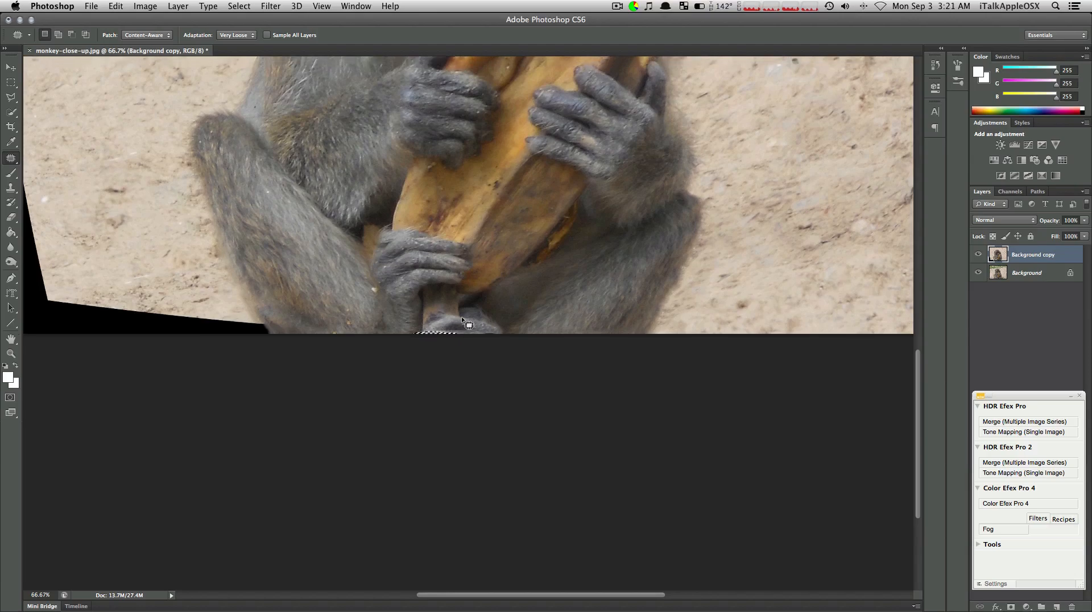
Patch the black border from the monkey's left-hand leg along the bottom edge into the photo's lower left corner with sand
{"action": "key", "text": "super+minus"}
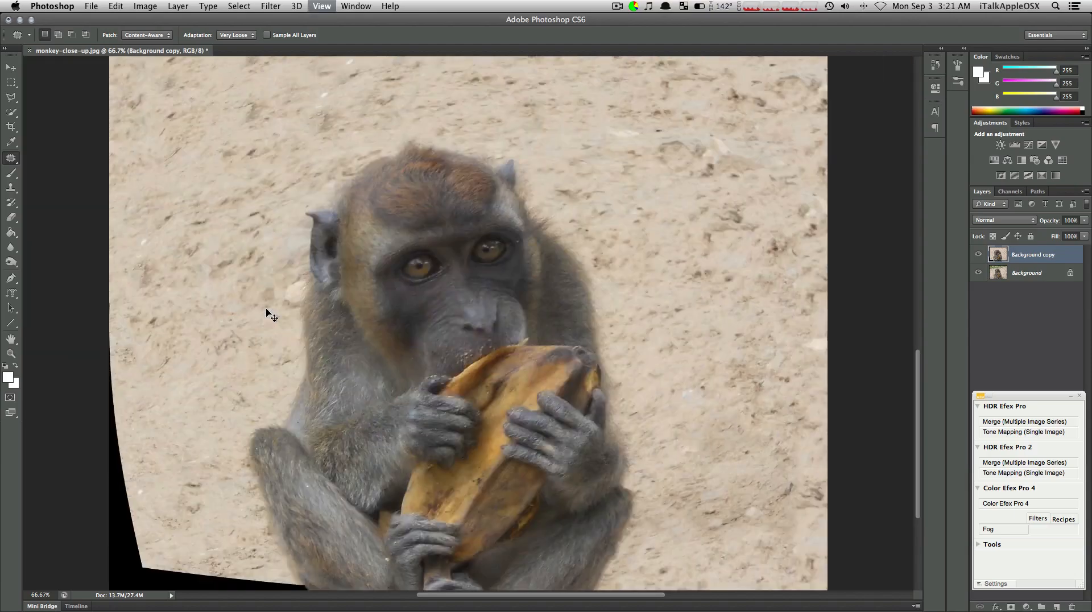
{"action": "scroll", "coordinate": [273, 317], "scroll_direction": "down", "scroll_amount": 5}
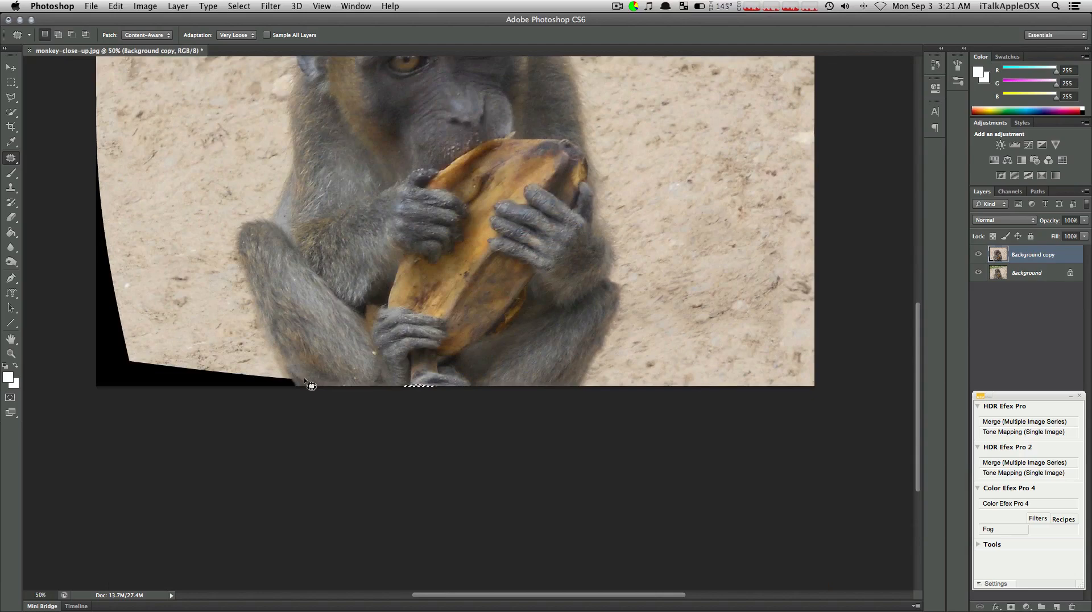
{"action": "mouse_move", "coordinate": [266, 374]}
{"action": "left_mouse_down"}
{"action": "mouse_move", "coordinate": [200, 365]}
{"action": "mouse_move", "coordinate": [196, 392]}
{"action": "mouse_move", "coordinate": [285, 409]}
{"action": "mouse_move", "coordinate": [300, 399]}
{"action": "mouse_move", "coordinate": [230, 348]}
{"action": "mouse_move", "coordinate": [220, 322]}
{"action": "left_mouse_up"}
{"action": "mouse_move", "coordinate": [202, 367]}
{"action": "left_mouse_down"}
{"action": "mouse_move", "coordinate": [124, 354]}
{"action": "mouse_move", "coordinate": [85, 384]}
{"action": "mouse_move", "coordinate": [250, 416]}
{"action": "left_mouse_up"}
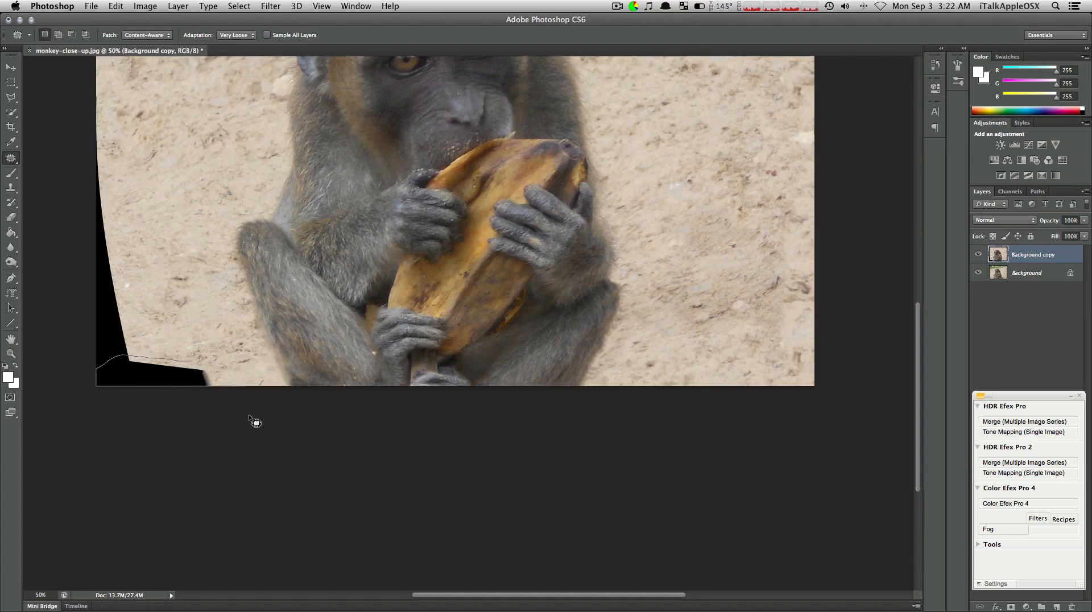
{"action": "mouse_move", "coordinate": [226, 372]}
{"action": "left_mouse_down"}
{"action": "mouse_move", "coordinate": [244, 386]}
{"action": "mouse_move", "coordinate": [200, 323]}
{"action": "left_mouse_up"}
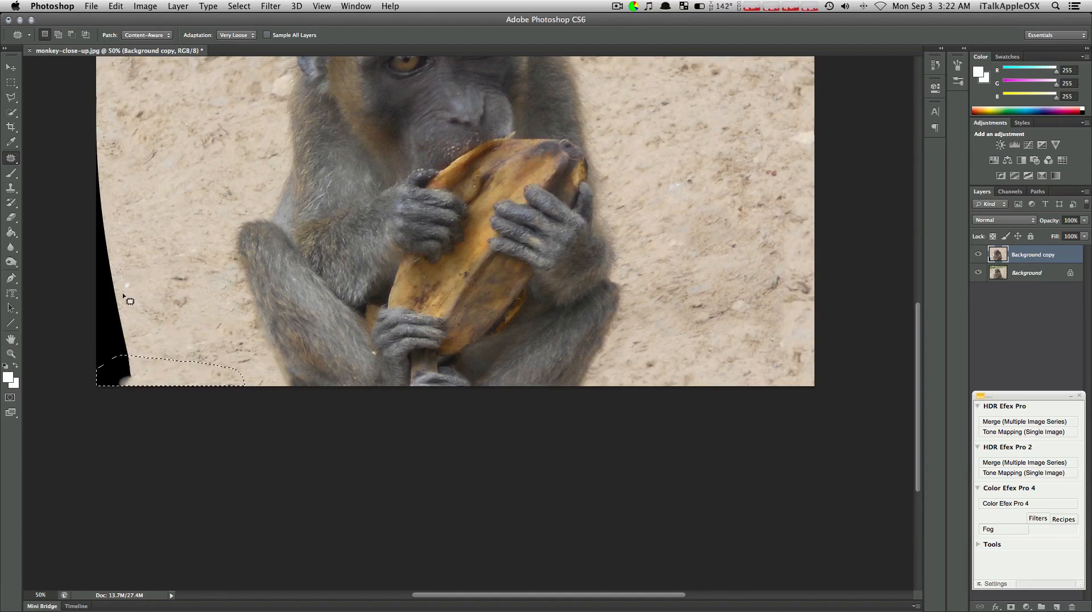
{"action": "left_click_drag", "start_coordinate": [126, 340], "coordinate": [130, 351]}
{"action": "mouse_move", "coordinate": [123, 394]}
{"action": "left_mouse_down"}
{"action": "mouse_move", "coordinate": [85, 378]}
{"action": "mouse_move", "coordinate": [104, 324]}
{"action": "mouse_move", "coordinate": [117, 356]}
{"action": "mouse_move", "coordinate": [180, 252]}
{"action": "left_mouse_up"}
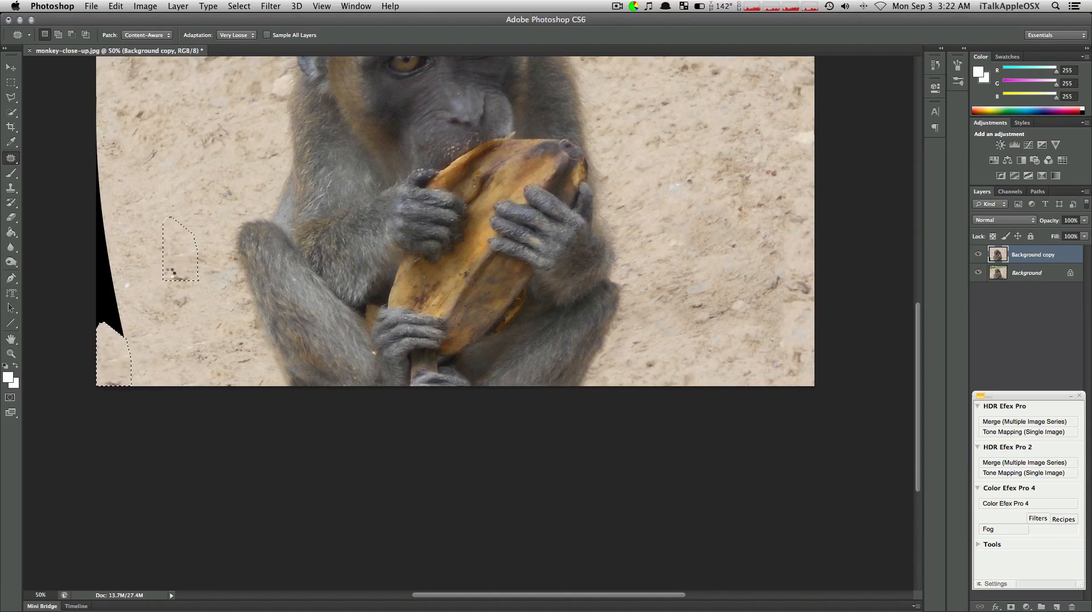
Patch the black border up the photo's left edge with sand from the area beside it
{"action": "mouse_move", "coordinate": [102, 360]}
{"action": "left_mouse_down"}
{"action": "mouse_move", "coordinate": [87, 278]}
{"action": "mouse_move", "coordinate": [135, 328]}
{"action": "left_mouse_up"}
{"action": "left_click_drag", "start_coordinate": [111, 301], "coordinate": [177, 189]}
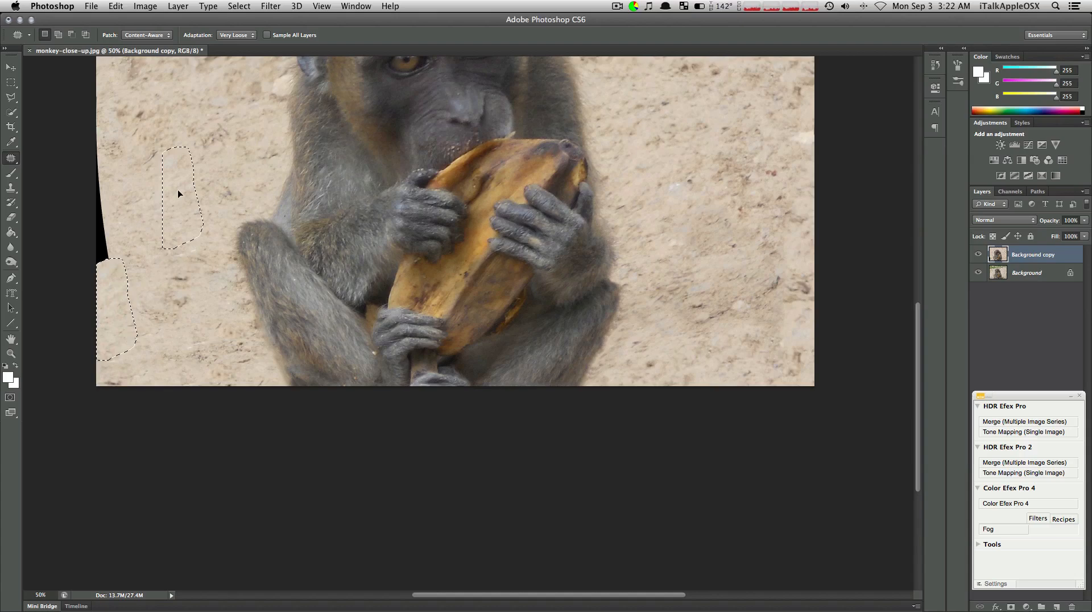
{"action": "mouse_move", "coordinate": [119, 249]}
{"action": "left_mouse_down"}
{"action": "mouse_move", "coordinate": [122, 275]}
{"action": "mouse_move", "coordinate": [100, 139]}
{"action": "mouse_move", "coordinate": [120, 273]}
{"action": "left_mouse_up"}
{"action": "left_click_drag", "start_coordinate": [105, 198], "coordinate": [171, 190]}
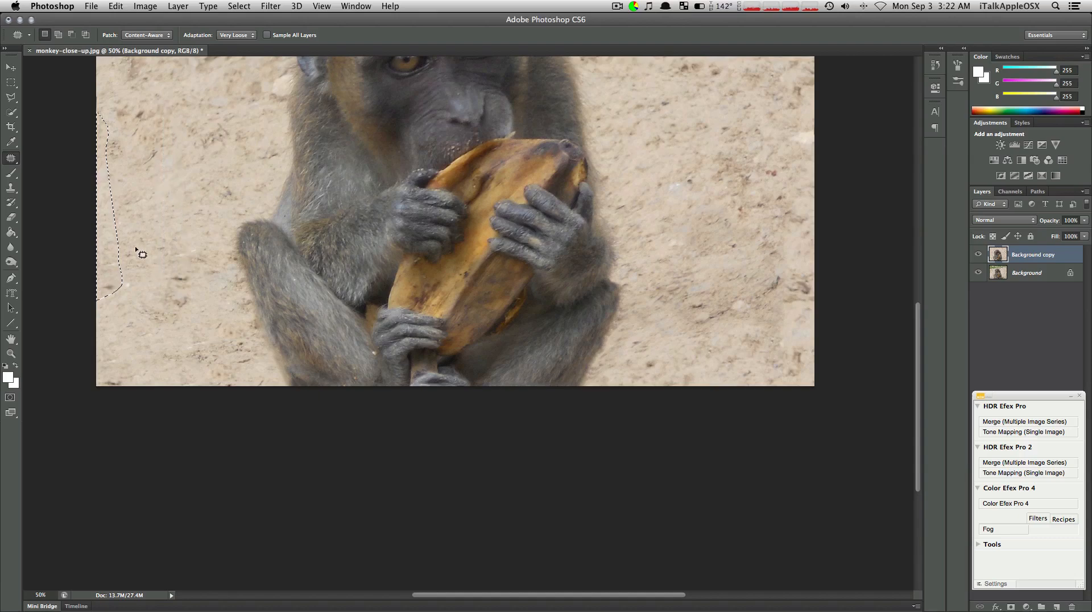
Patch the lower left corner again with sand from higher up, clear the selection and show the whole photo
{"action": "mouse_move", "coordinate": [122, 353]}
{"action": "left_mouse_down"}
{"action": "mouse_move", "coordinate": [86, 389]}
{"action": "mouse_move", "coordinate": [110, 402]}
{"action": "mouse_move", "coordinate": [151, 392]}
{"action": "left_mouse_up"}
{"action": "left_click_drag", "start_coordinate": [141, 345], "coordinate": [193, 152]}
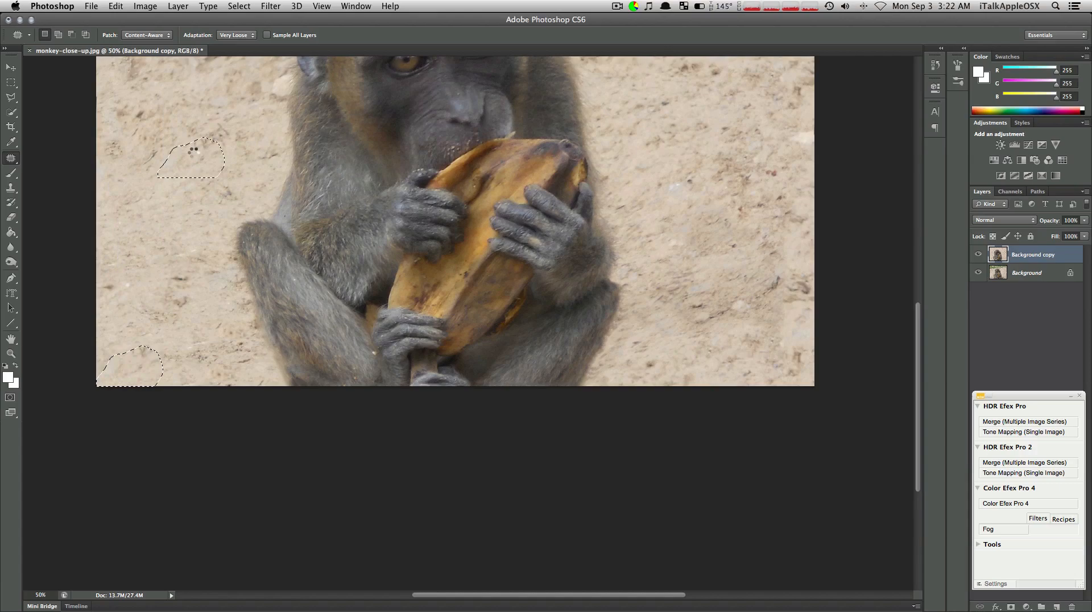
{"action": "key", "text": "super+d"}
{"action": "key", "text": "super+minus"}
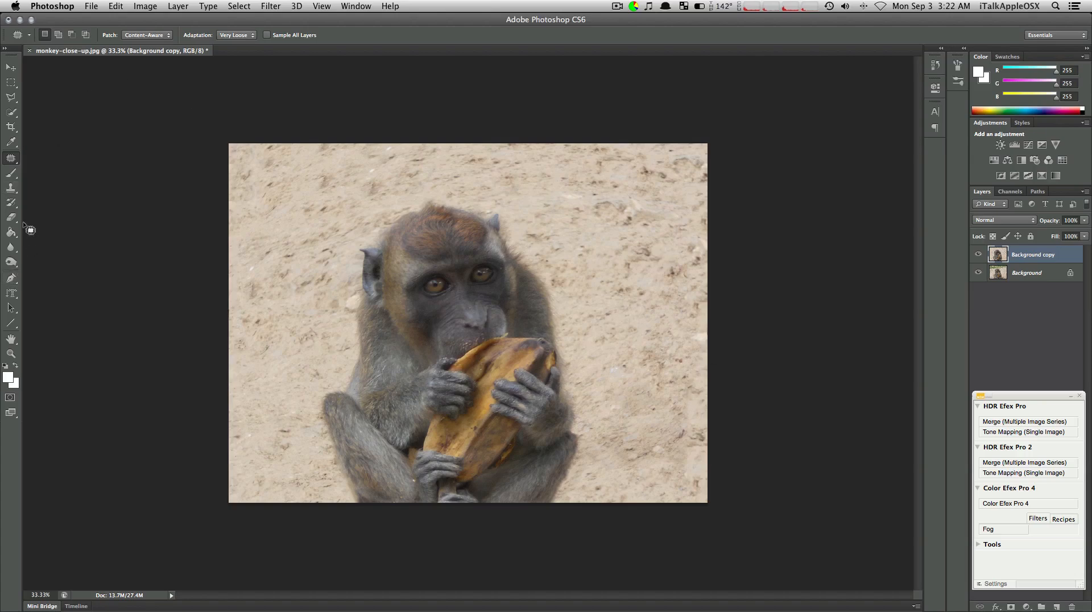
Use the Clone Stamp with a 300 px brush to clone sand from the photo's upper left over the lower left area
{"action": "left_click", "coordinate": [11, 188]}
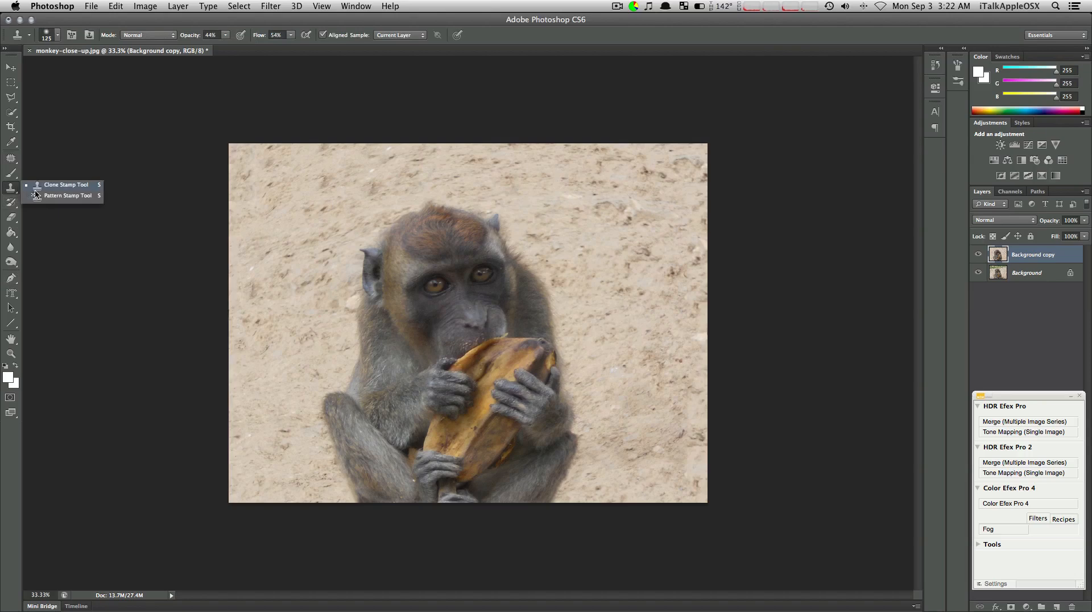
{"action": "left_click", "coordinate": [77, 185]}
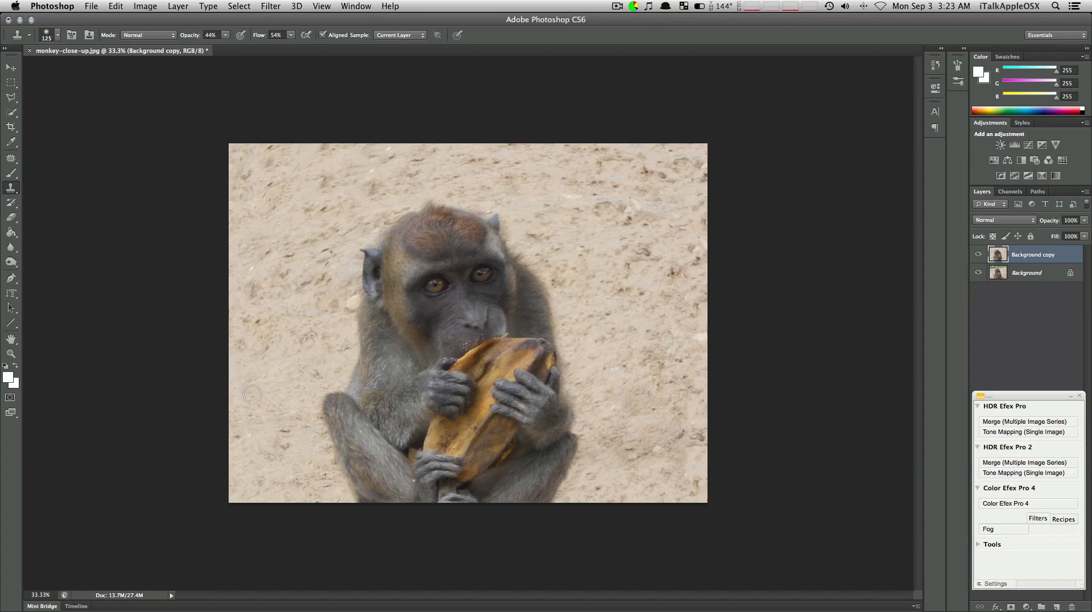
{"action": "key", "text": "bracketright"}
{"action": "key", "text": "bracketright"}
{"action": "key", "text": "bracketright"}
{"action": "mouse_move", "coordinate": [254, 393]}
{"action": "left_mouse_down"}
{"action": "mouse_move", "coordinate": [259, 445]}
{"action": "mouse_move", "coordinate": [242, 403]}
{"action": "mouse_move", "coordinate": [265, 460]}
{"action": "mouse_move", "coordinate": [247, 414]}
{"action": "left_mouse_up"}
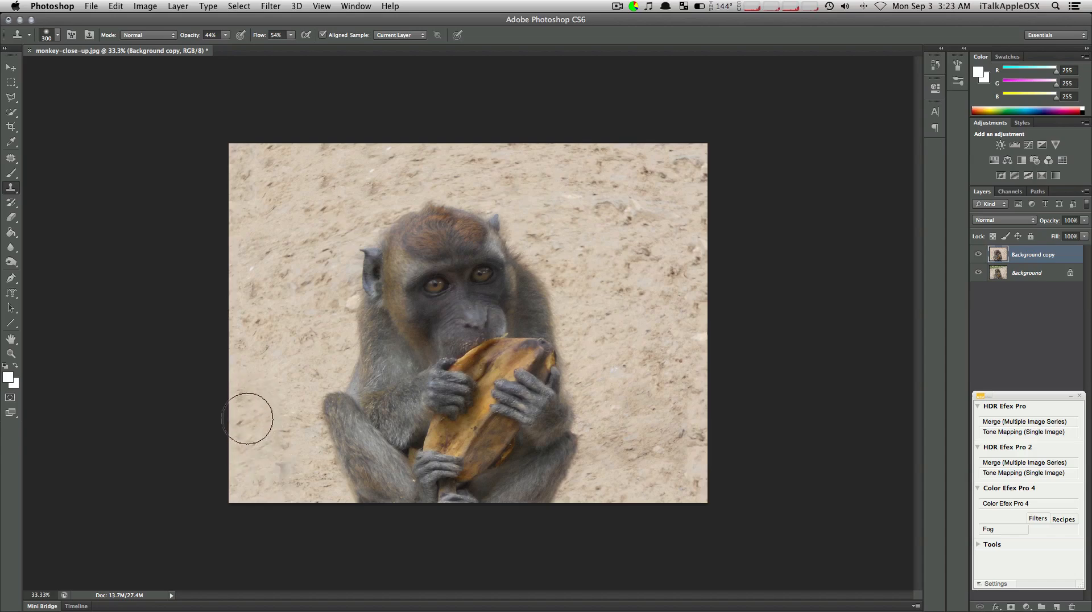
{"action": "left_click", "coordinate": [271, 178], "text": "alt"}
{"action": "mouse_move", "coordinate": [265, 451]}
{"action": "left_mouse_down"}
{"action": "mouse_move", "coordinate": [286, 476]}
{"action": "mouse_move", "coordinate": [278, 461]}
{"action": "mouse_move", "coordinate": [273, 477]}
{"action": "mouse_move", "coordinate": [301, 480]}
{"action": "mouse_move", "coordinate": [276, 469]}
{"action": "left_mouse_up"}
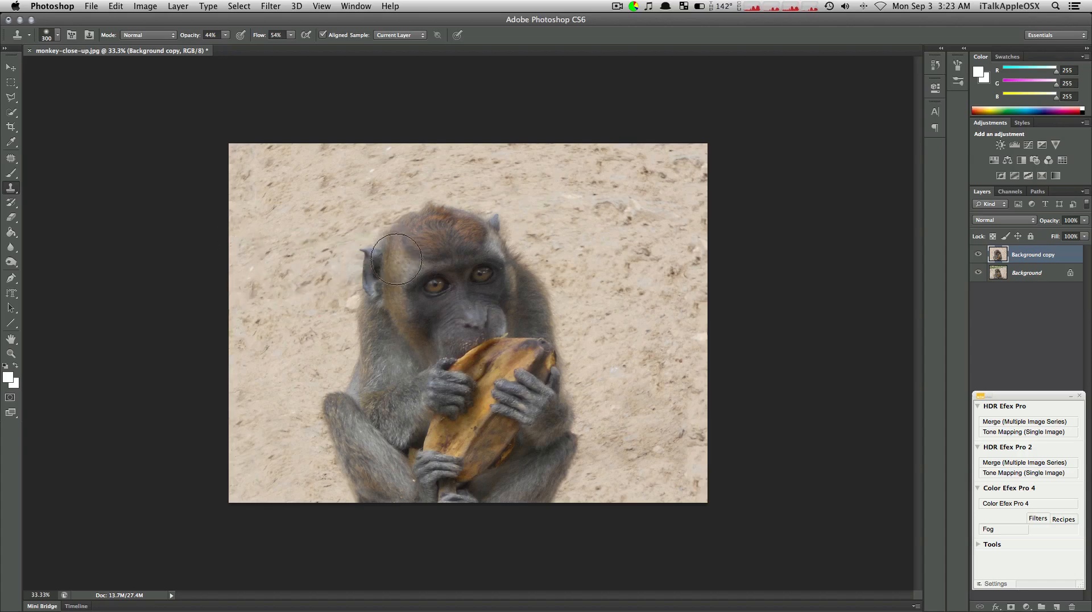
Try cloning sand from beside the monkey's head onto the lower left area, and undo the stroke
{"action": "left_click", "coordinate": [378, 210], "text": "alt"}
{"action": "left_click_drag", "start_coordinate": [387, 215], "coordinate": [391, 216]}
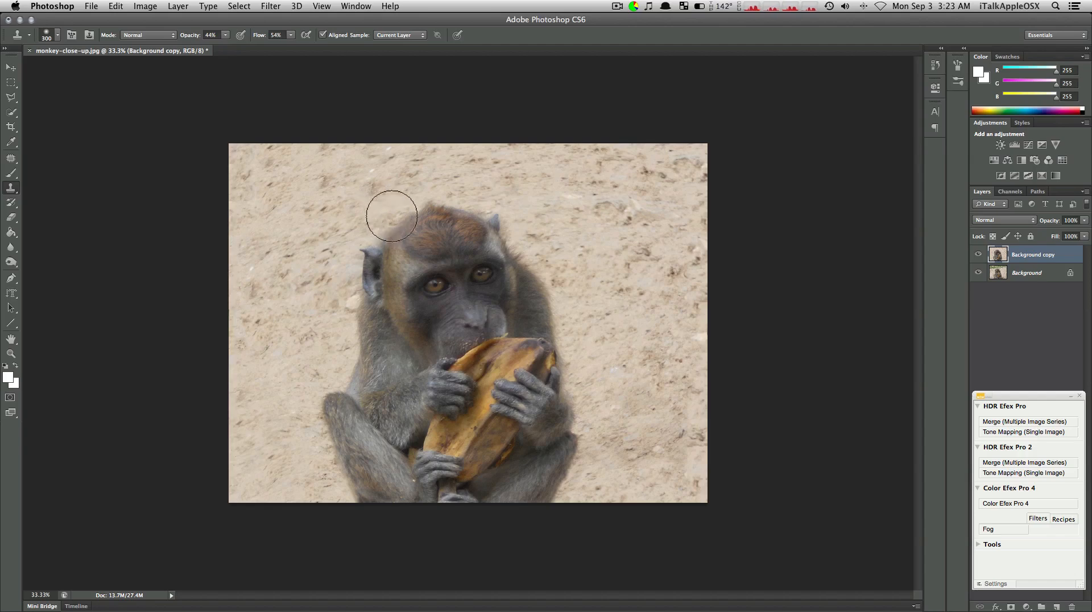
{"action": "mouse_move", "coordinate": [263, 421]}
{"action": "left_mouse_down"}
{"action": "mouse_move", "coordinate": [272, 475]}
{"action": "mouse_move", "coordinate": [284, 455]}
{"action": "mouse_move", "coordinate": [273, 453]}
{"action": "left_mouse_up"}
{"action": "key", "text": "super+z"}
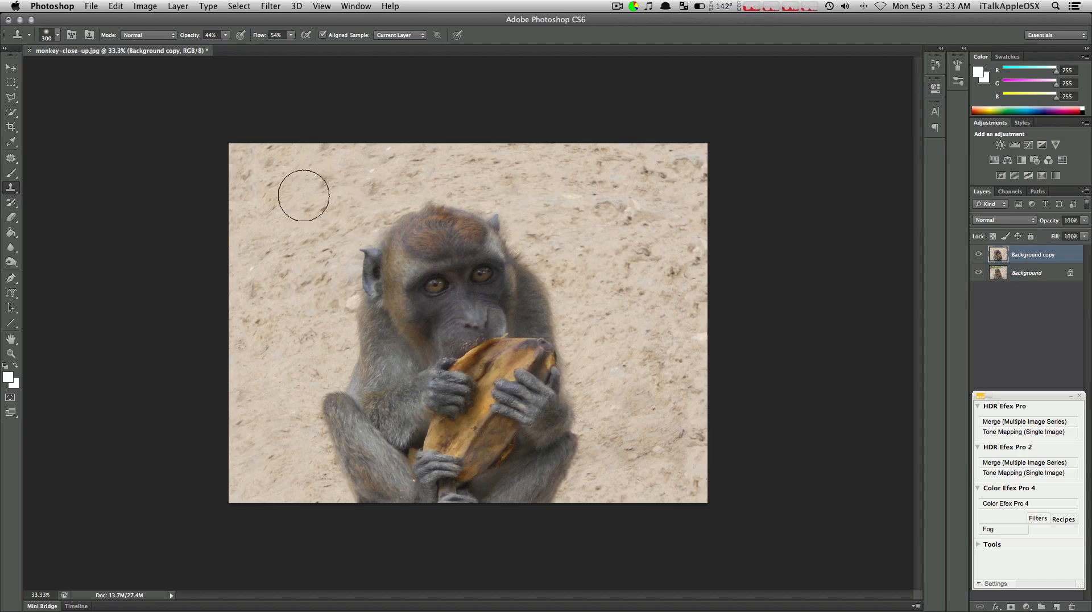
Clone sand from the photo's upper left over the repeated streaks extending right of the monkey's head
{"action": "key", "text": "bracketleft"}
{"action": "left_click", "coordinate": [282, 200], "text": "alt"}
{"action": "mouse_move", "coordinate": [546, 207]}
{"action": "left_mouse_down"}
{"action": "mouse_move", "coordinate": [619, 203]}
{"action": "mouse_move", "coordinate": [618, 227]}
{"action": "mouse_move", "coordinate": [655, 226]}
{"action": "mouse_move", "coordinate": [602, 204]}
{"action": "mouse_move", "coordinate": [628, 227]}
{"action": "mouse_move", "coordinate": [604, 211]}
{"action": "mouse_move", "coordinate": [634, 205]}
{"action": "mouse_move", "coordinate": [638, 229]}
{"action": "mouse_move", "coordinate": [641, 194]}
{"action": "mouse_move", "coordinate": [659, 230]}
{"action": "mouse_move", "coordinate": [686, 205]}
{"action": "left_mouse_up"}
Clone sand with a 300 px brush over the area right of the monkey, from banana height down towards the lower right
{"action": "key", "text": "bracketright"}
{"action": "key", "text": "bracketright"}
{"action": "key", "text": "bracketright"}
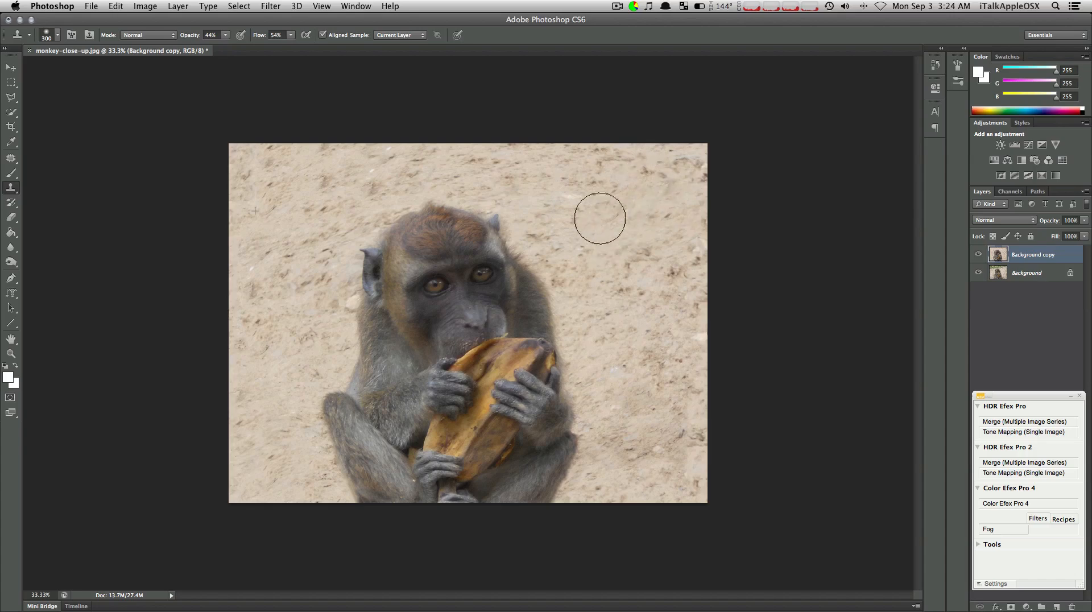
{"action": "left_click_drag", "start_coordinate": [666, 329], "coordinate": [620, 368]}
{"action": "key", "text": "bracketleft"}
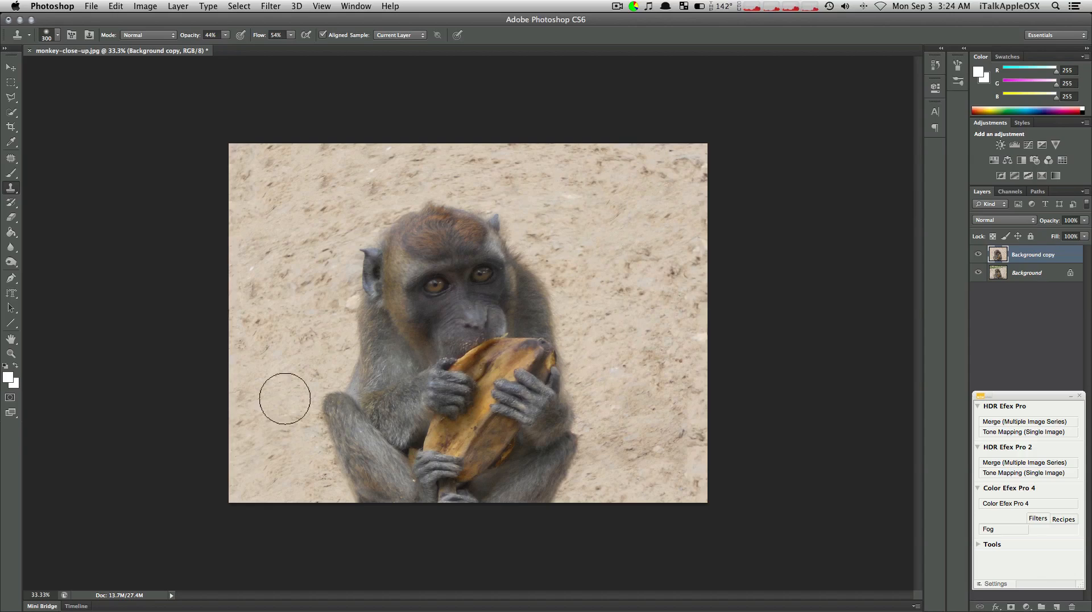
{"action": "key", "text": "bracketleft"}
{"action": "key", "text": "bracketleft"}
{"action": "key", "text": "bracketleft"}
{"action": "key", "text": "bracketleft"}
{"action": "key", "text": "bracketleft"}
{"action": "key", "text": "bracketright"}
{"action": "key", "text": "bracketright"}
{"action": "key", "text": "bracketright"}
{"action": "key", "text": "bracketright"}
{"action": "key", "text": "bracketright"}
{"action": "key", "text": "bracketright"}
{"action": "key", "text": "bracketright"}
{"action": "mouse_move", "coordinate": [664, 371]}
{"action": "left_mouse_down"}
{"action": "mouse_move", "coordinate": [630, 451]}
{"action": "mouse_move", "coordinate": [652, 456]}
{"action": "mouse_move", "coordinate": [631, 430]}
{"action": "mouse_move", "coordinate": [628, 438]}
{"action": "mouse_move", "coordinate": [650, 438]}
{"action": "left_mouse_up"}
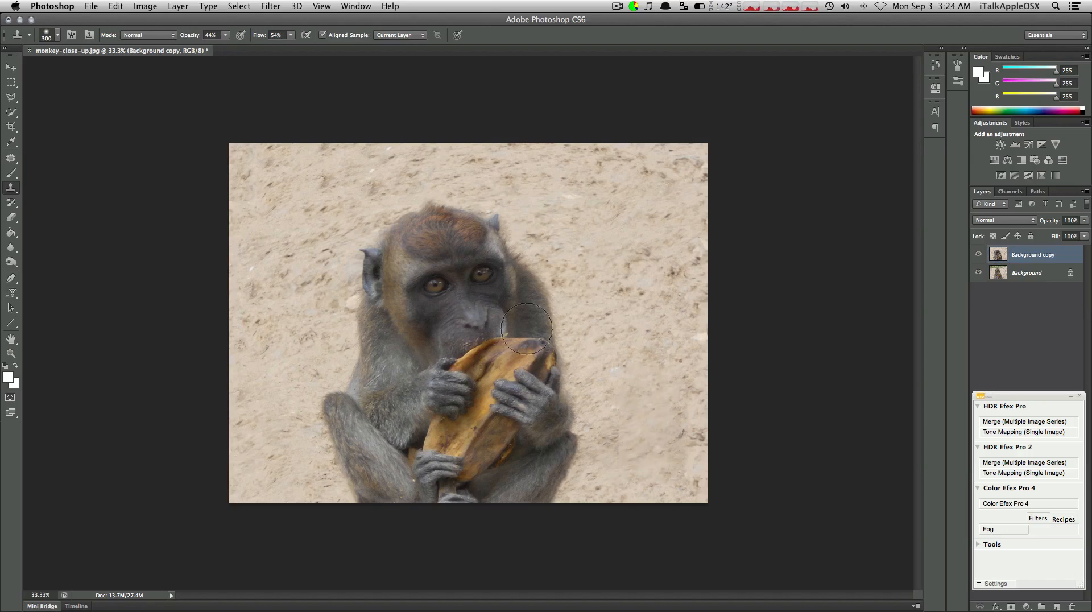
Clone sand with a 250 px brush over the area just beside the monkey's right-hand knee
{"action": "key", "text": "bracketleft"}
{"action": "key", "text": "bracketleft"}
{"action": "key", "text": "bracketleft"}
{"action": "key", "text": "bracketleft"}
{"action": "key", "text": "bracketleft"}
{"action": "key", "text": "bracketright"}
{"action": "key", "text": "bracketright"}
{"action": "key", "text": "bracketright"}
{"action": "key", "text": "bracketright"}
{"action": "key", "text": "bracketright"}
{"action": "mouse_move", "coordinate": [616, 414]}
{"action": "left_mouse_down"}
{"action": "mouse_move", "coordinate": [618, 447]}
{"action": "mouse_move", "coordinate": [622, 391]}
{"action": "mouse_move", "coordinate": [618, 475]}
{"action": "mouse_move", "coordinate": [622, 379]}
{"action": "mouse_move", "coordinate": [618, 450]}
{"action": "left_mouse_up"}
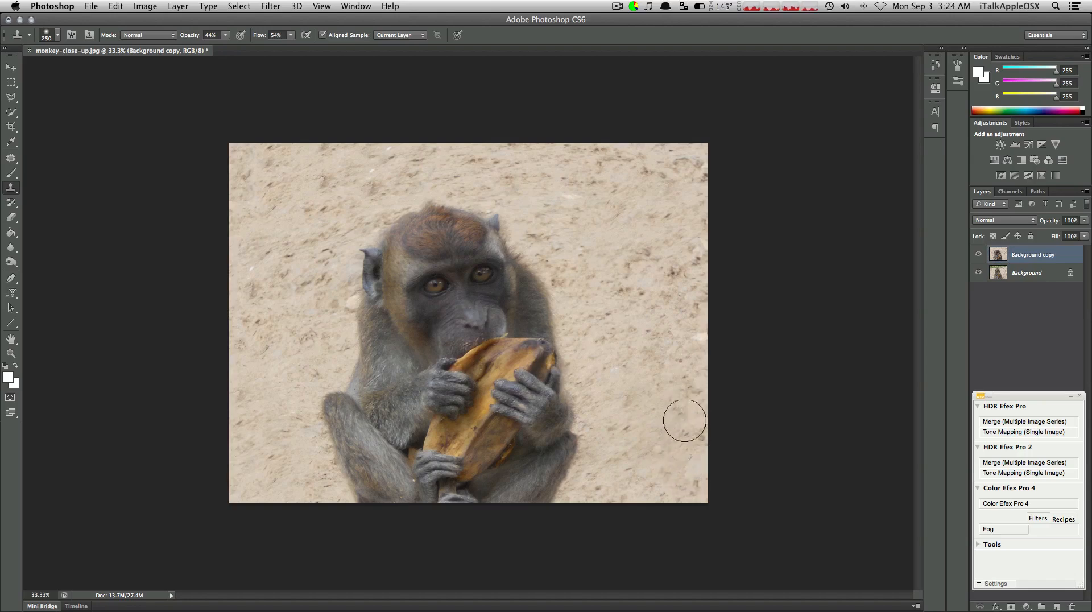
Switch to the Move tool and compare the edited photo with the original by hiding and showing the Background copy layer
{"action": "left_click", "coordinate": [10, 67]}
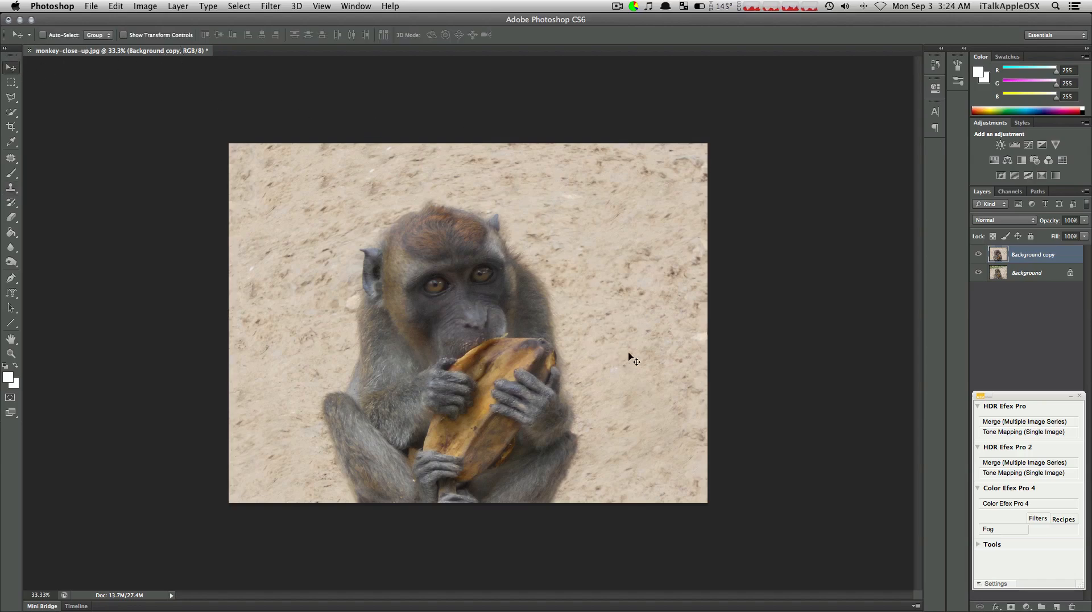
{"action": "left_click", "coordinate": [978, 255]}
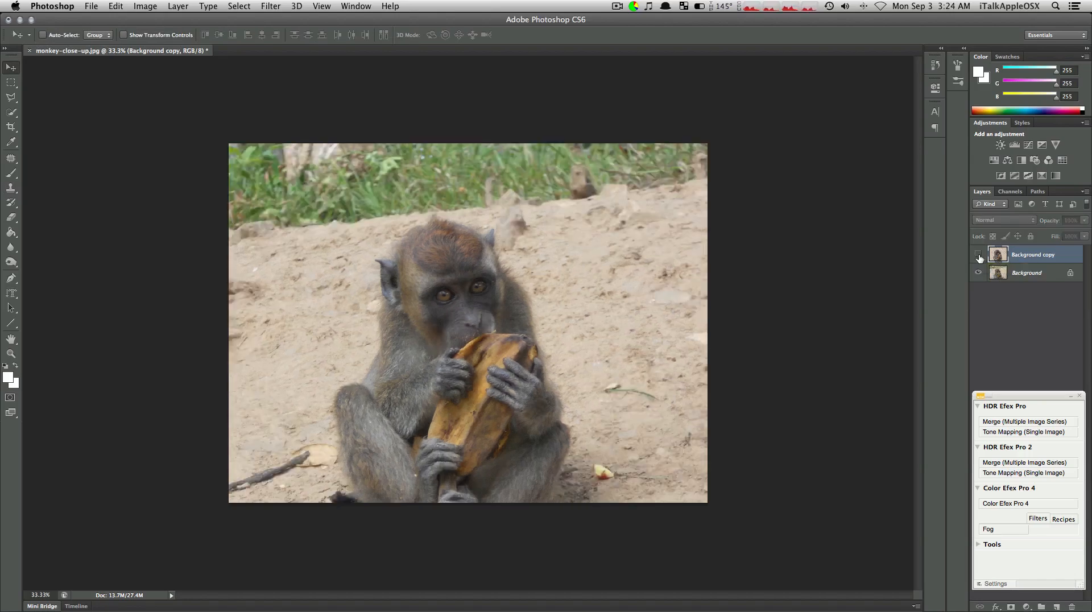
{"action": "left_click", "coordinate": [979, 255]}
{"action": "left_click", "coordinate": [978, 255]}
{"action": "left_click", "coordinate": [978, 259]}
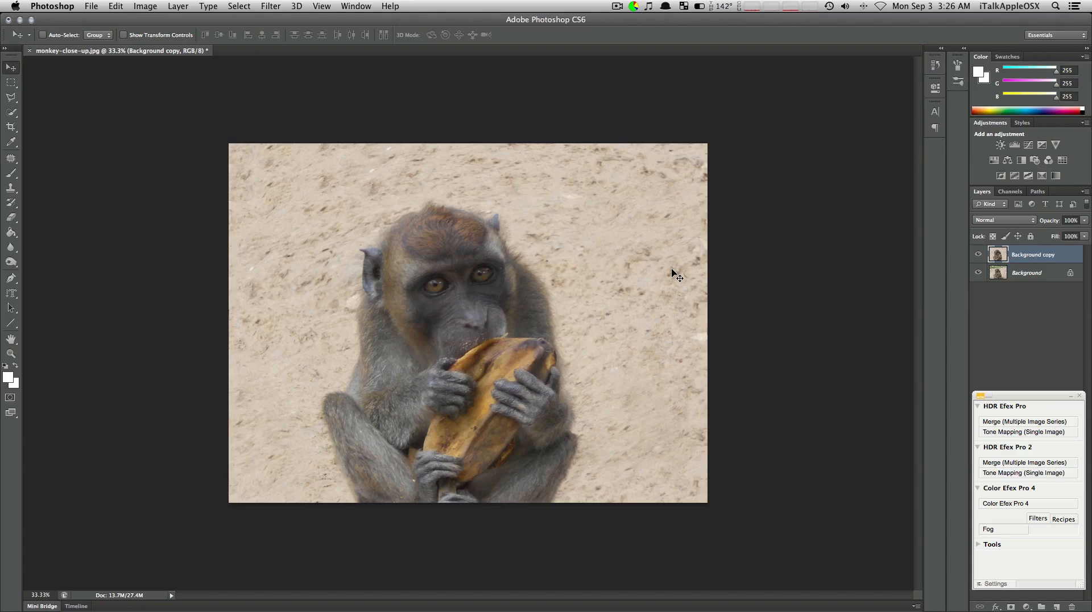
Minimize the Photoshop window and switch to the Finder desktop
{"action": "left_click", "coordinate": [18, 20]}
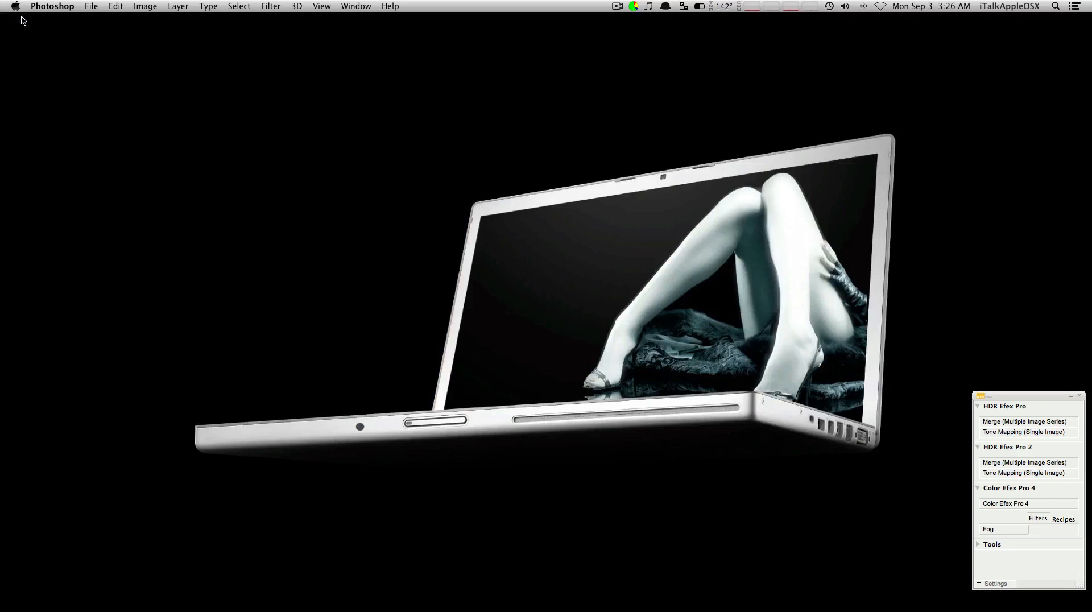
{"action": "left_click", "coordinate": [352, 97]}
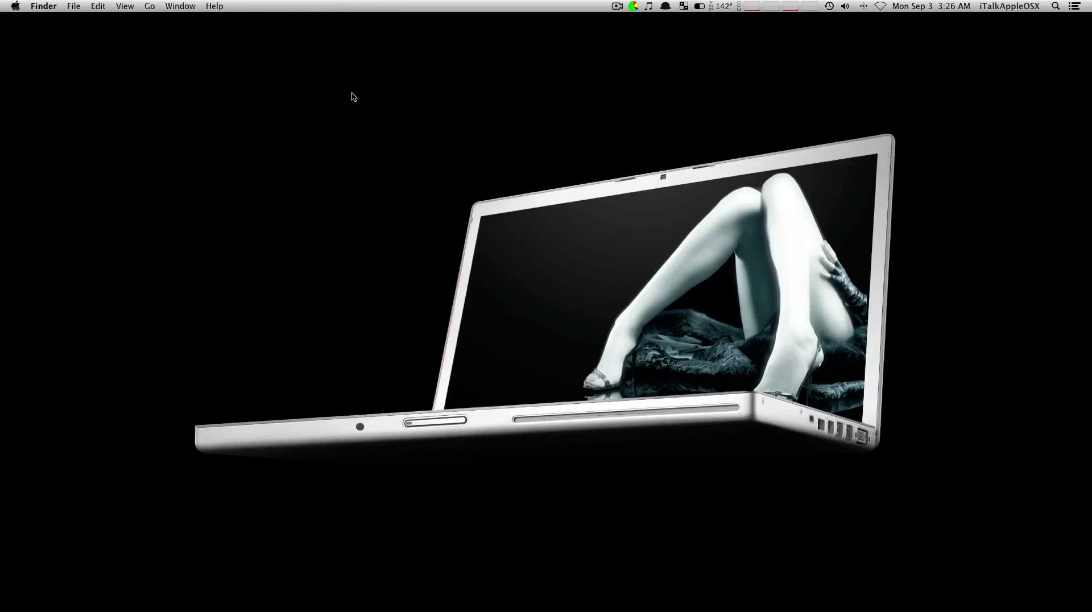